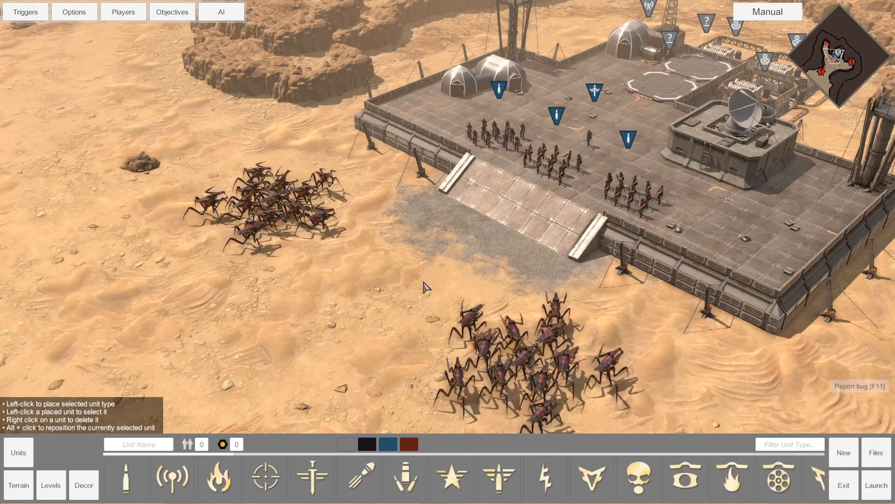
Open the scenario Options and inspect the BattleTierCap and DisableSaving values.
click(877, 452)
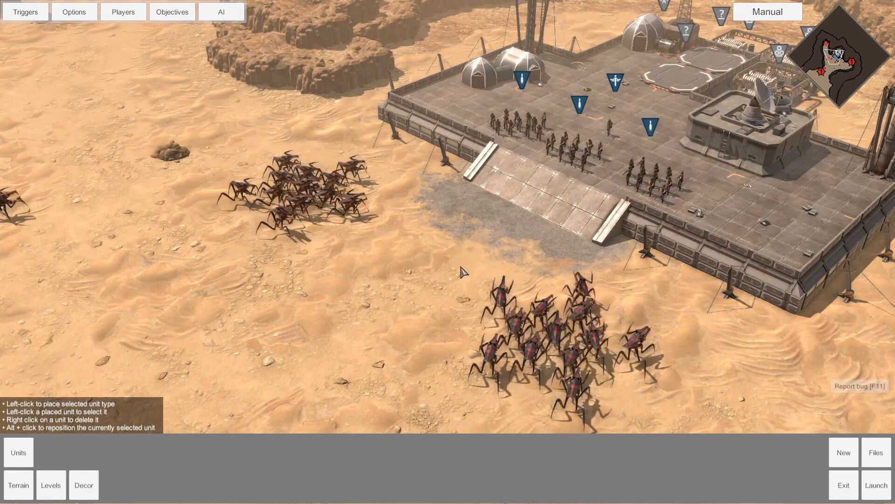
click(74, 12)
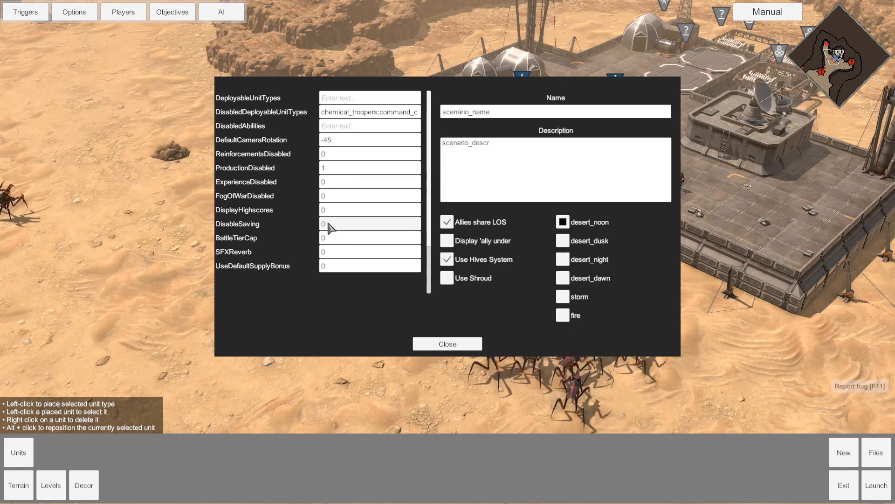
click(325, 238)
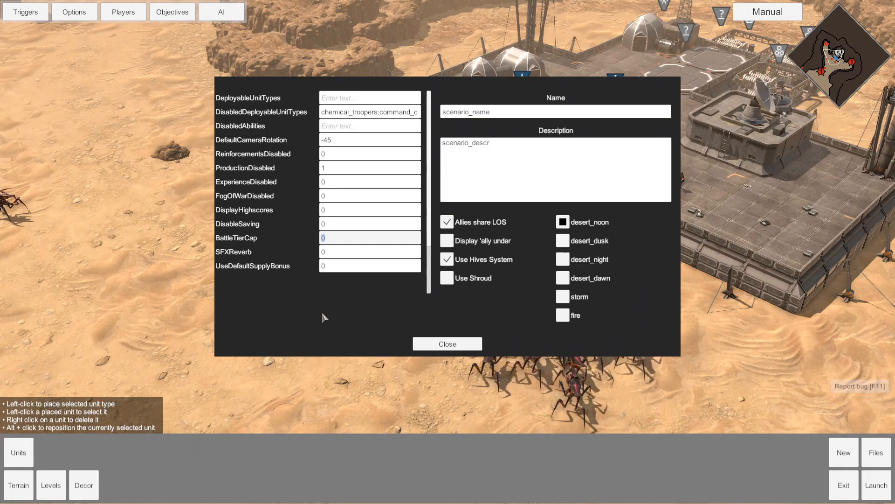
click(344, 224)
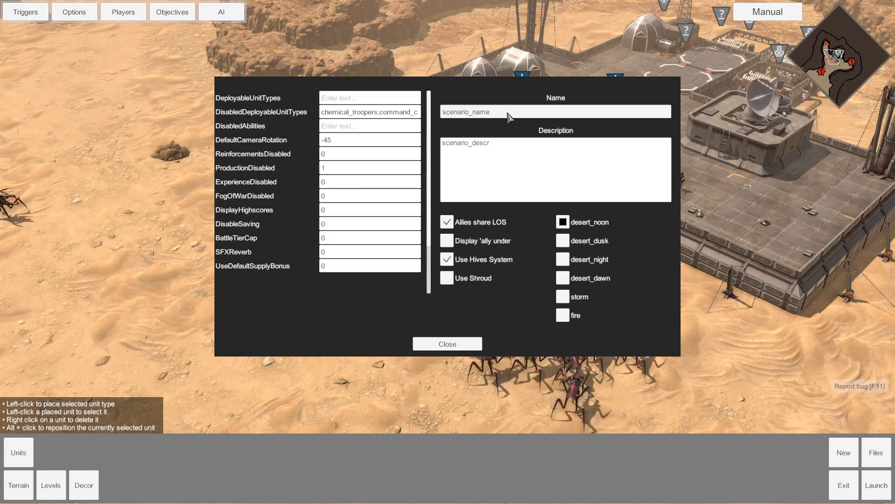
Replace the scenario name with the author's Tutorial Map title and enter a tutorial description.
click(509, 116)
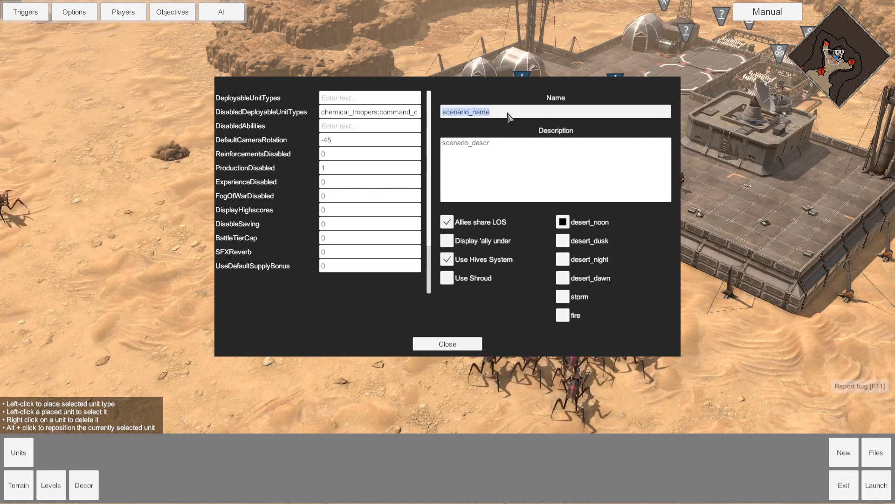
text(LionStein's Tutorial Map)
click(510, 154)
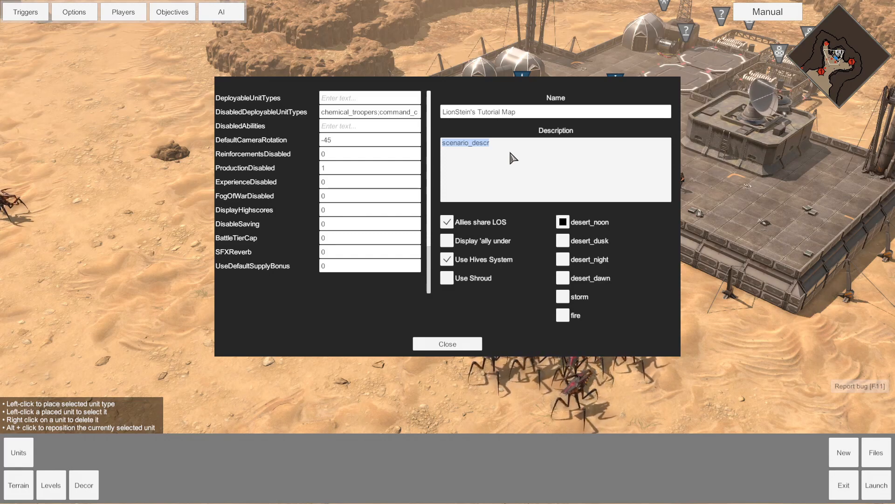
text(This is LionStein's map regarding the Starship Troopers Terran Command Scenario Editor, and wraps up the first part of his series on the tool before getting more advanced subjects.)
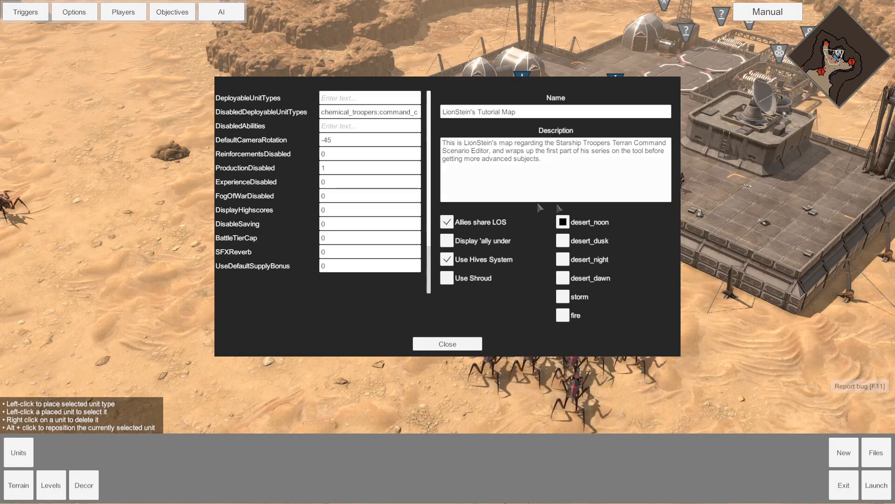
click(449, 344)
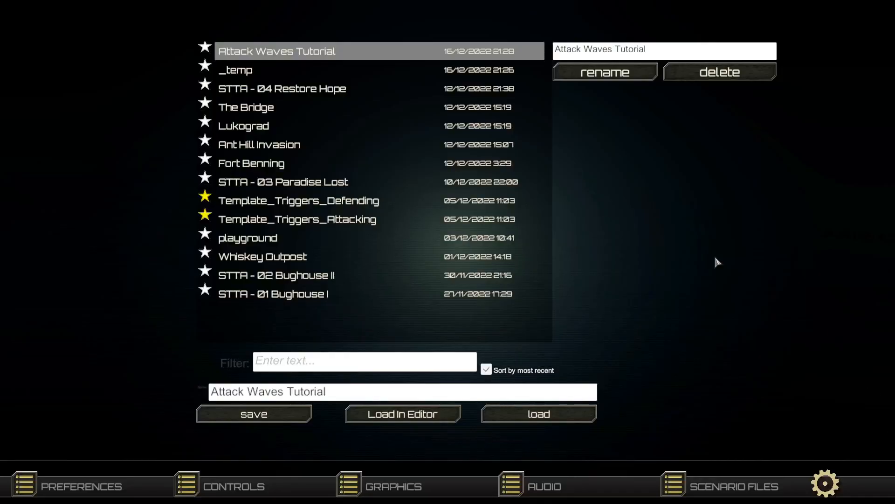
Save the edited scenario.
click(226, 416)
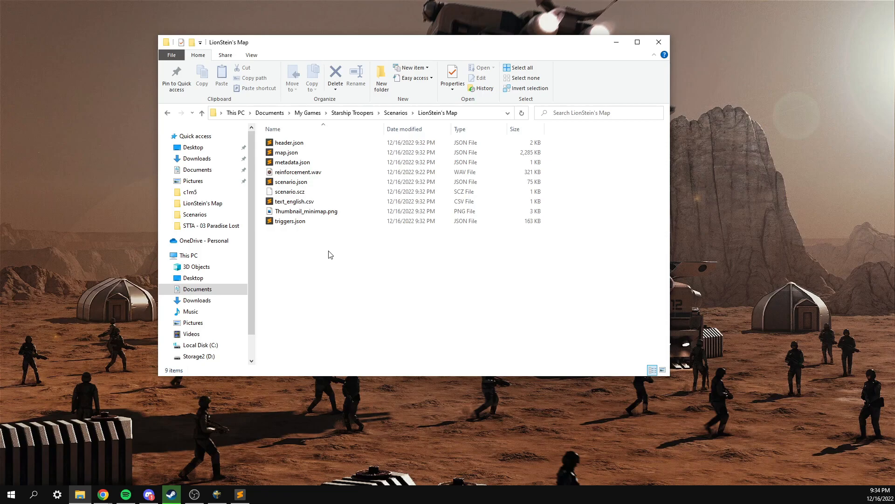
Search the Start menu for 'paint' and launch paint.net.
click(21, 494)
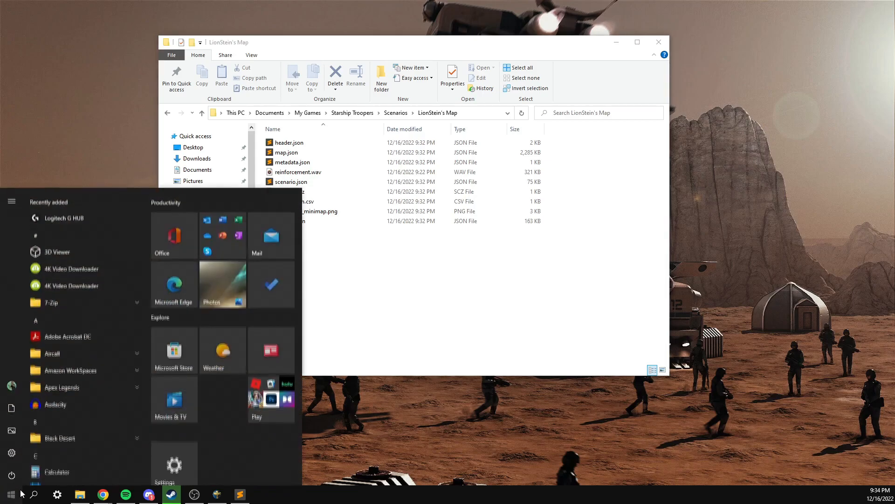
text(paint)
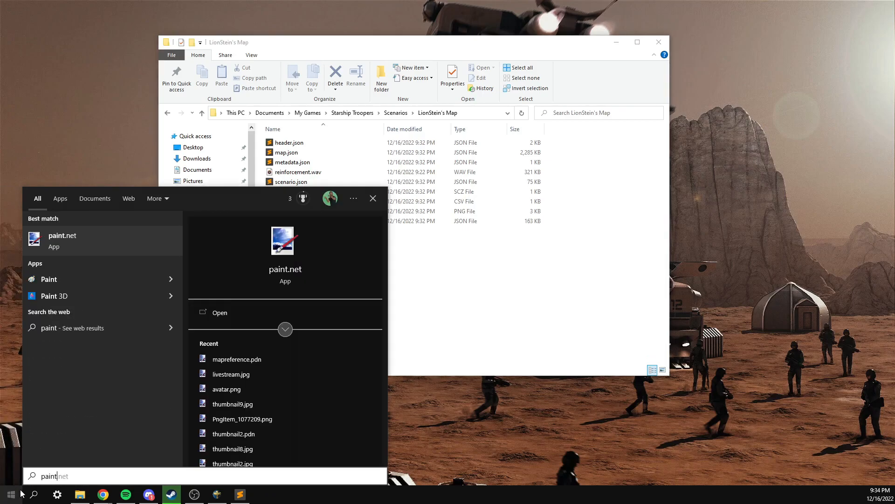
key(Return)
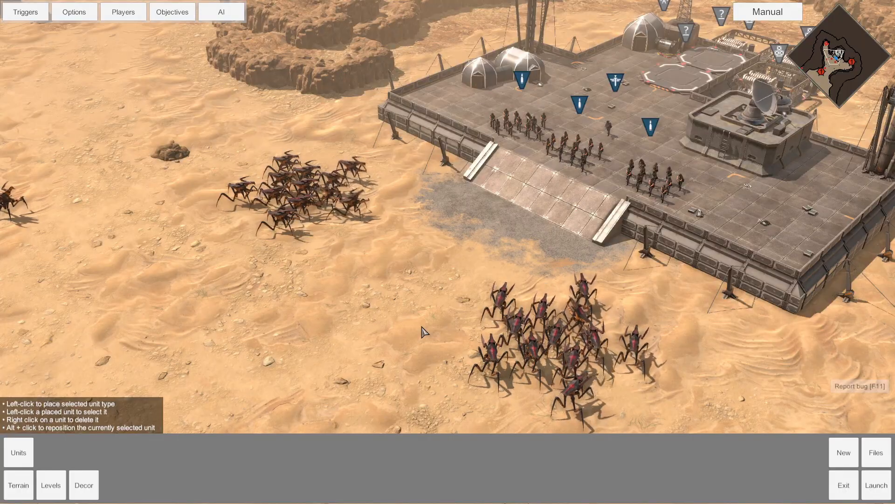
Rotate, pan and tilt the camera over the base and the nearby bug swarm.
key(q)
key(e)
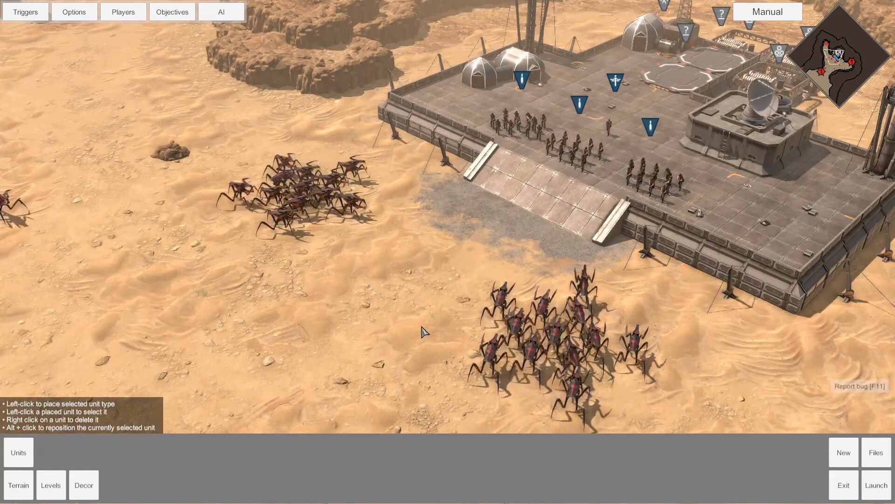
key(s)
key(a)
key(d)
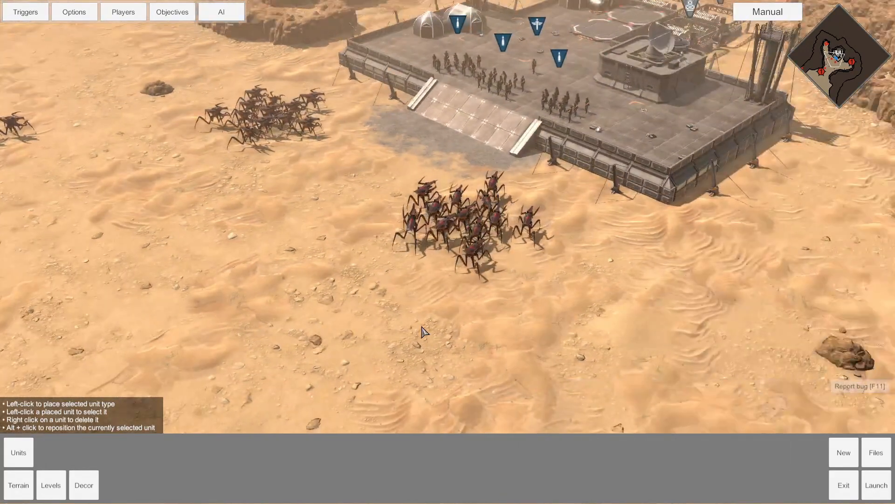
key(a)
key(w)
key(s)
key(d)
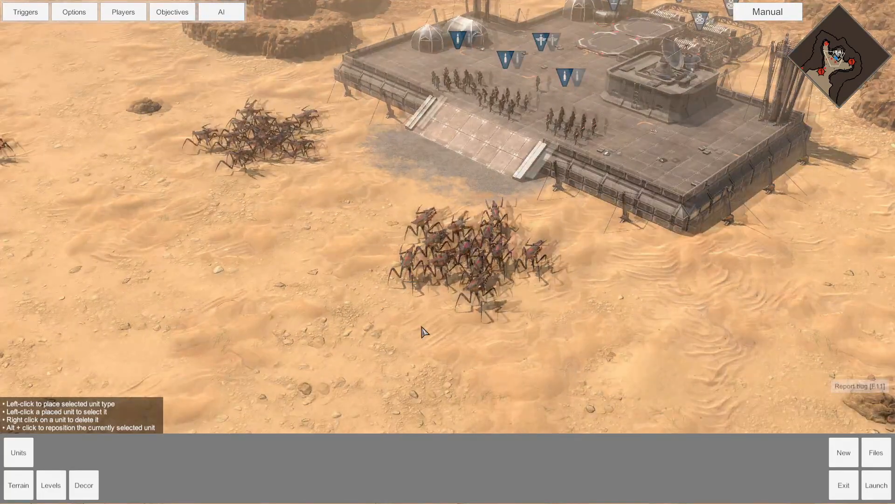
key(a)
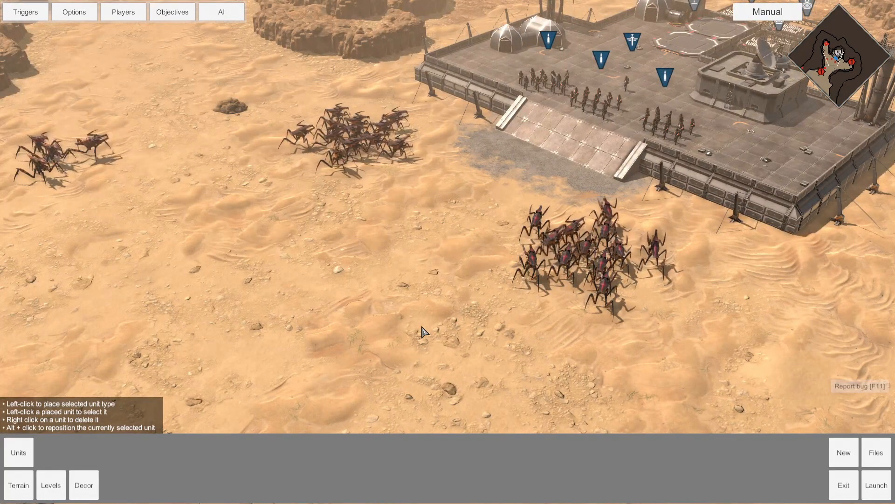
key(r)
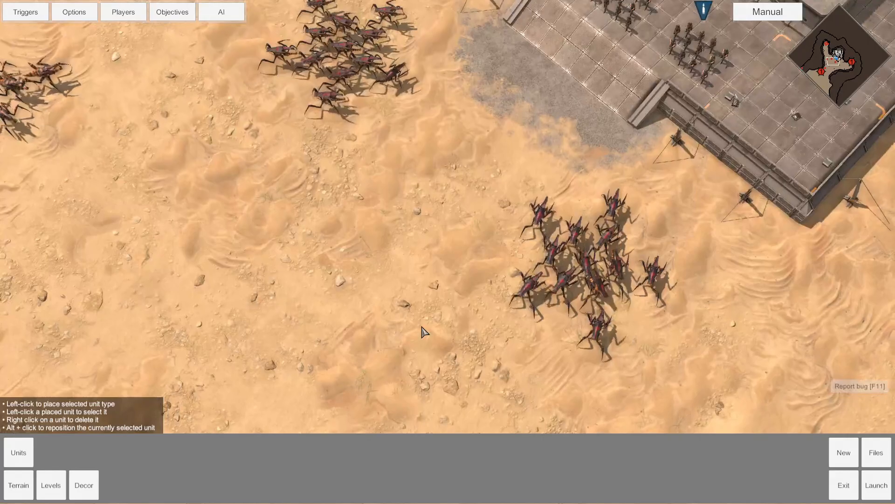
key(f)
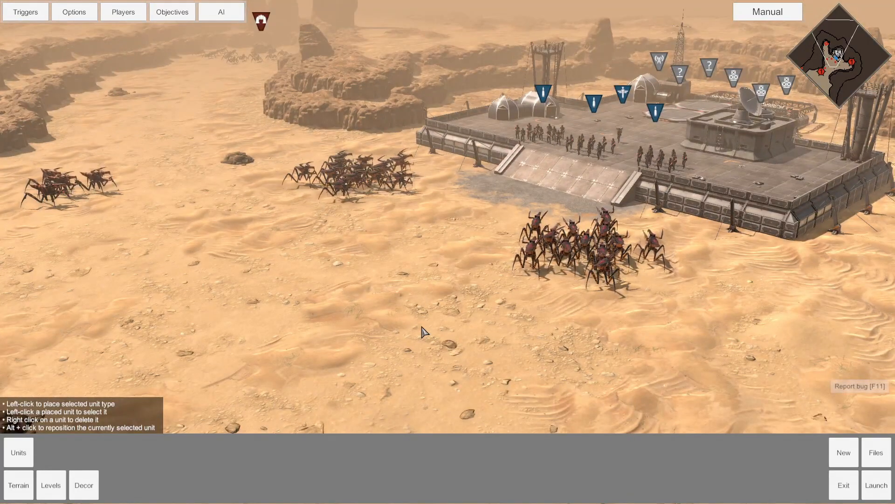
Hide the unit and building marker icons with F10 and adjust the zoom.
key(F10)
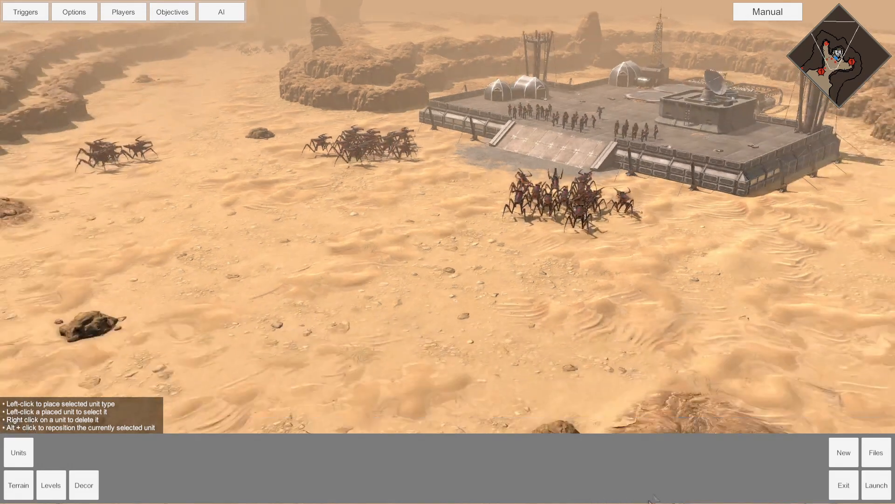
scroll(678, 366, up, 5)
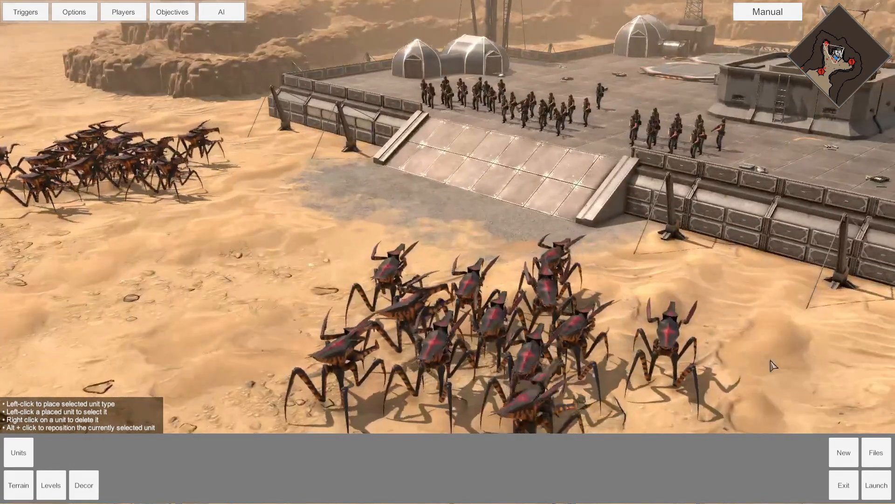
scroll(784, 362, down, 1)
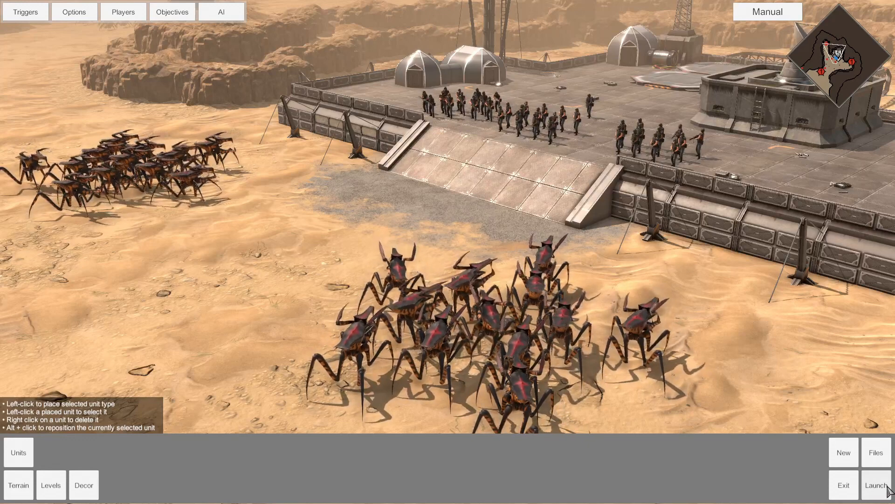
Launch a quick test play of the scenario, then pause and return to the editor.
click(888, 487)
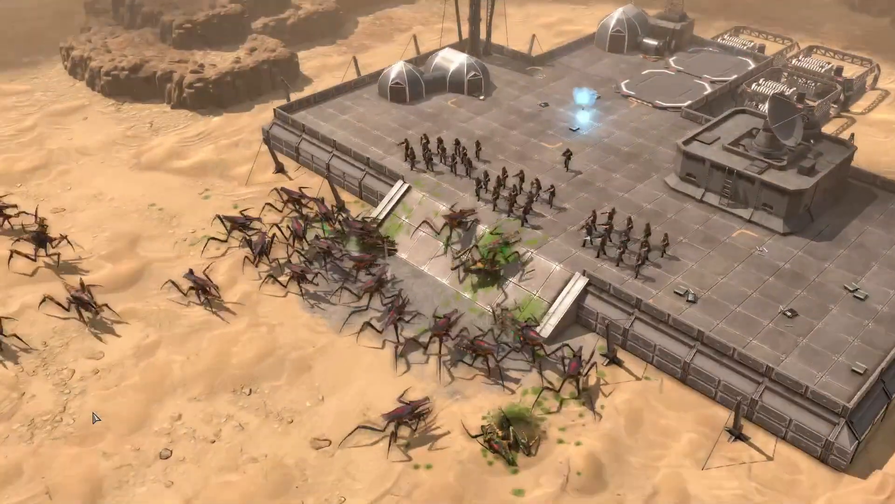
key(Escape)
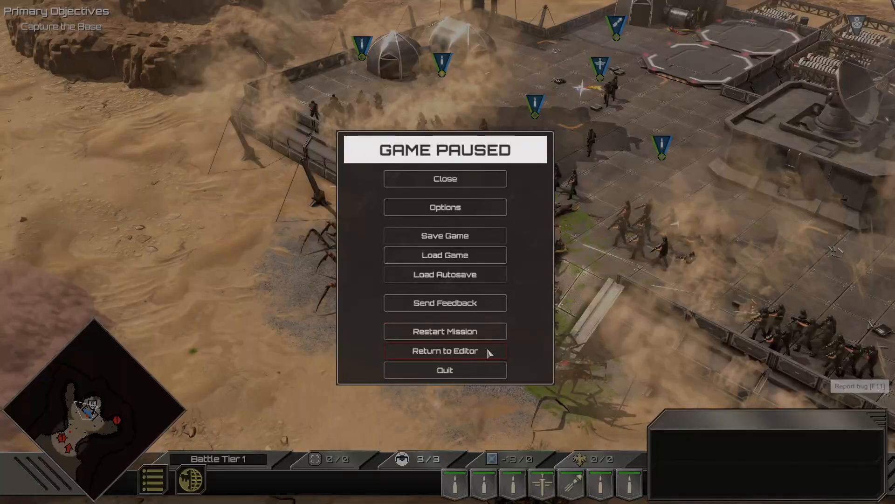
click(487, 350)
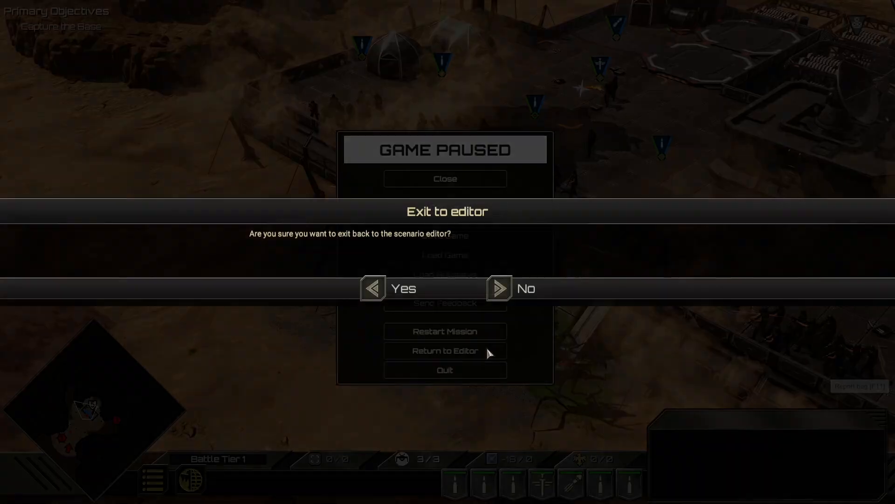
click(378, 289)
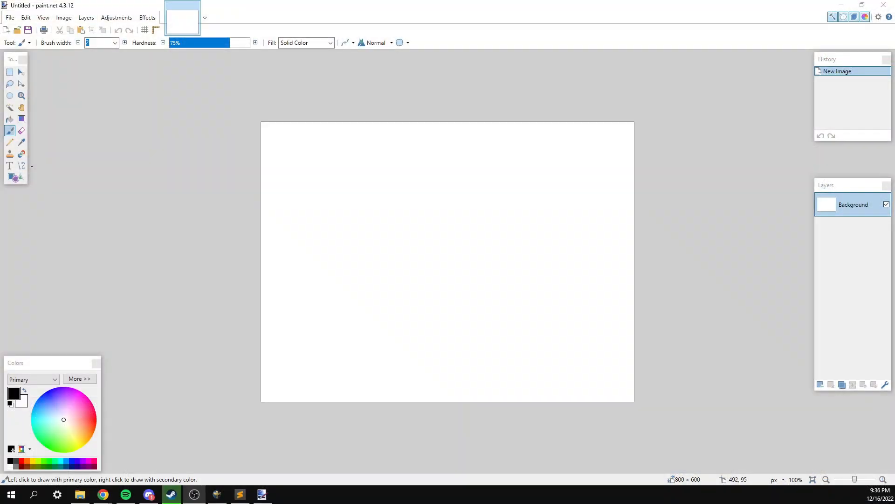
Paste the game screenshot with an expanded canvas and resize it to 1920 × 1080 without aspect lock.
key(ctrl+v)
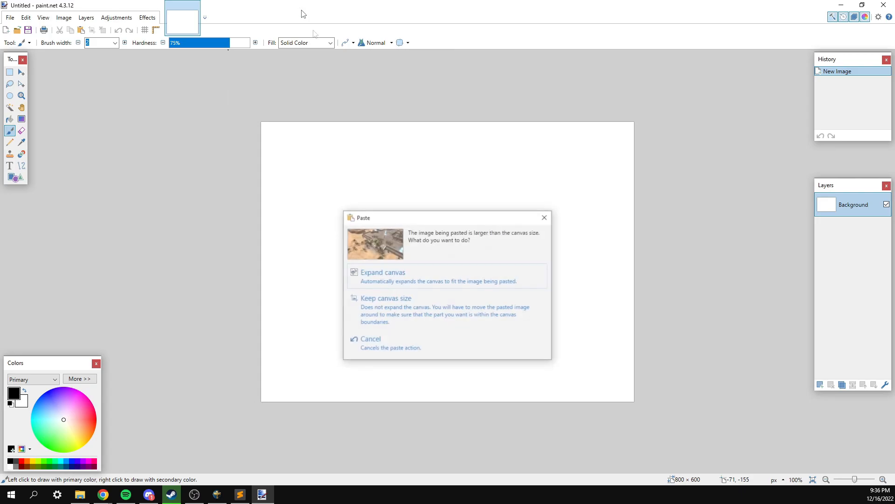
click(412, 280)
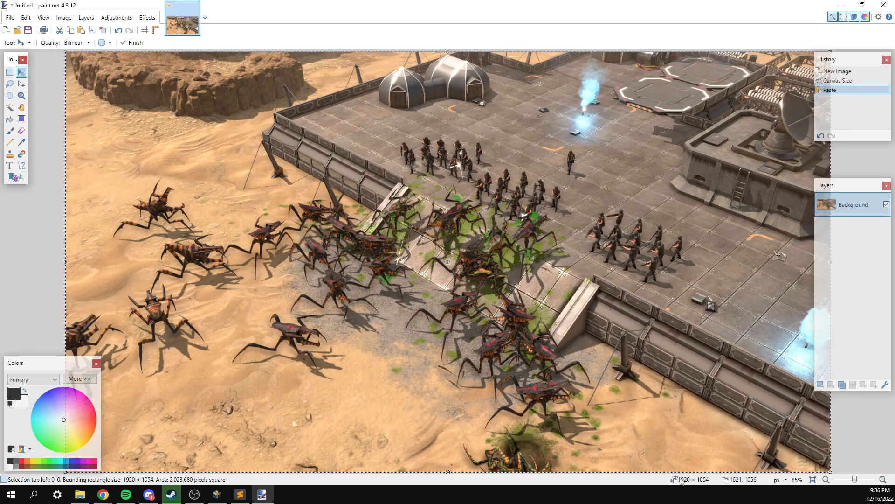
click(64, 18)
click(75, 40)
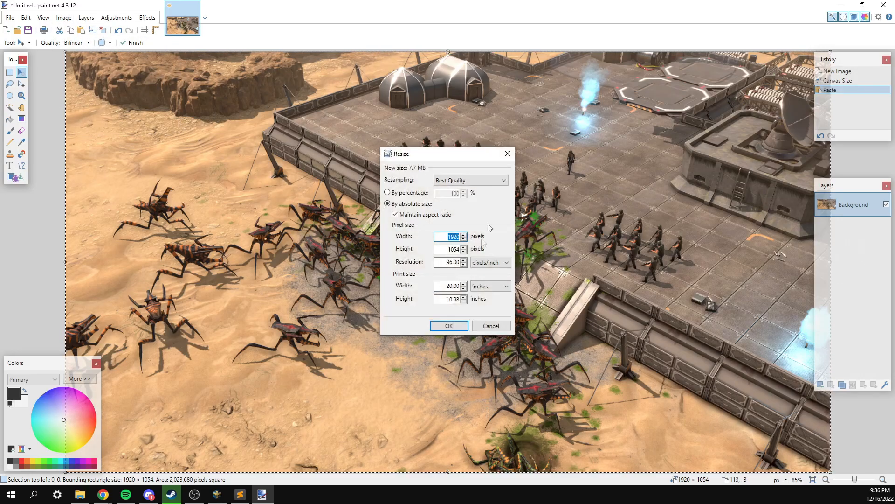
key(Tab)
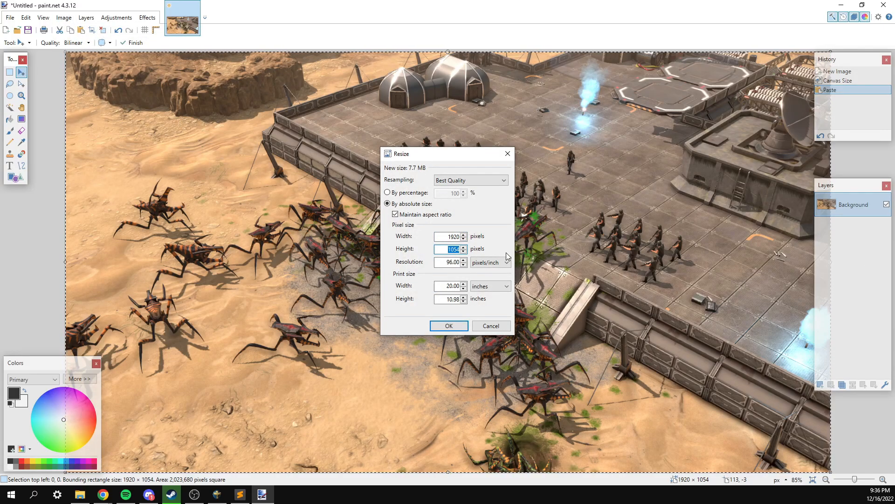
click(396, 215)
text(1080)
key(Return)
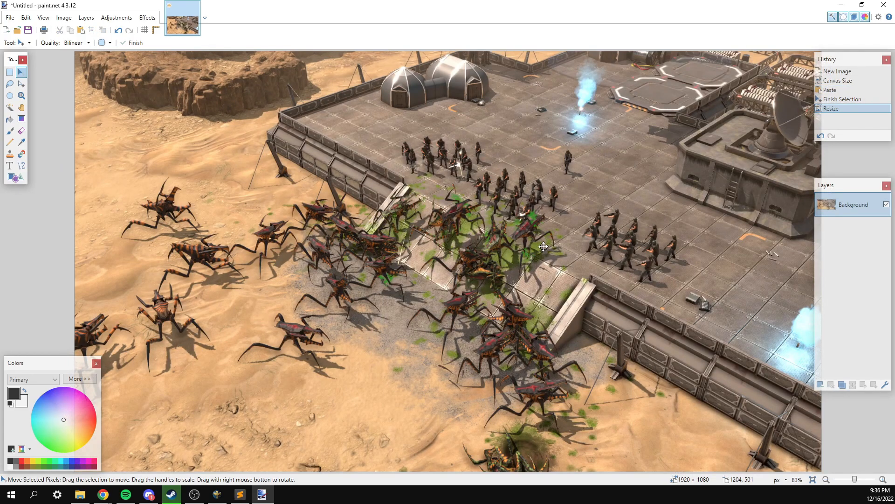
click(10, 17)
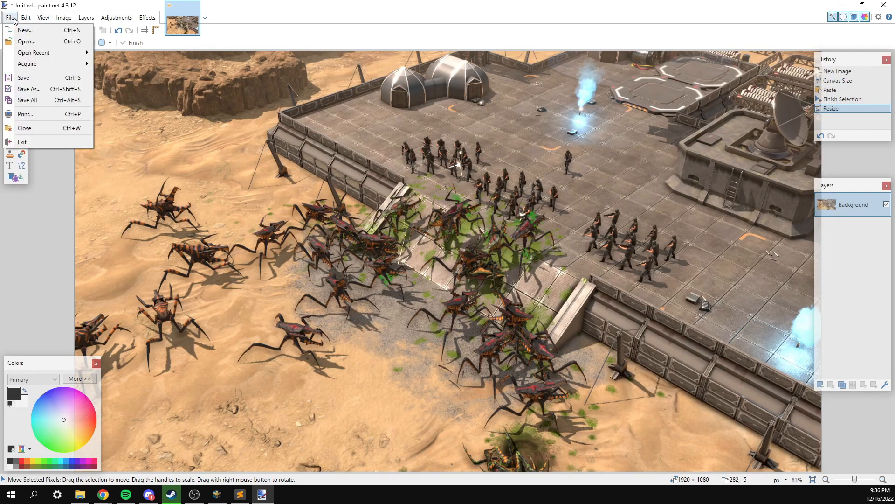
Save the image as thumbnail_main.png in the scenario folder.
click(32, 90)
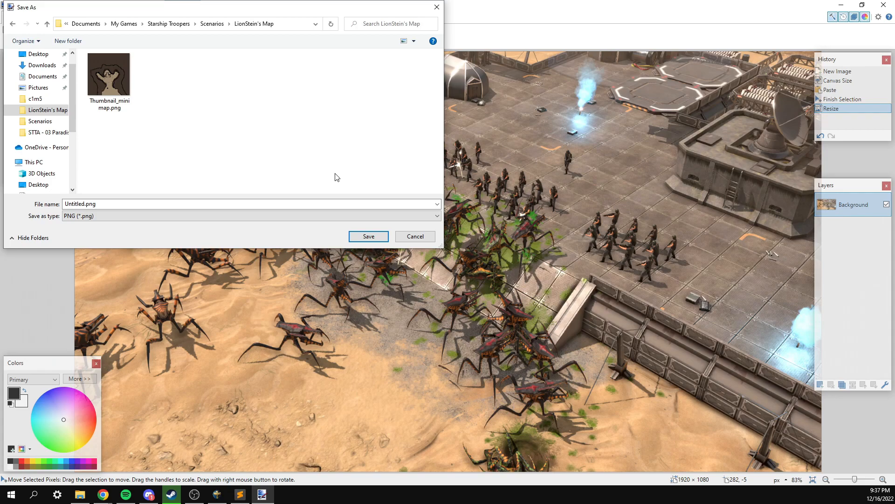
double_click(252, 203)
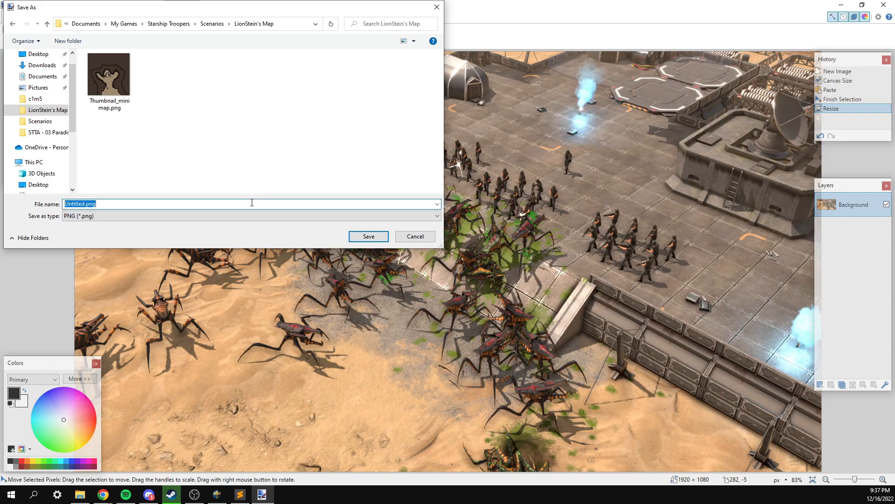
text(thumbnail_m)
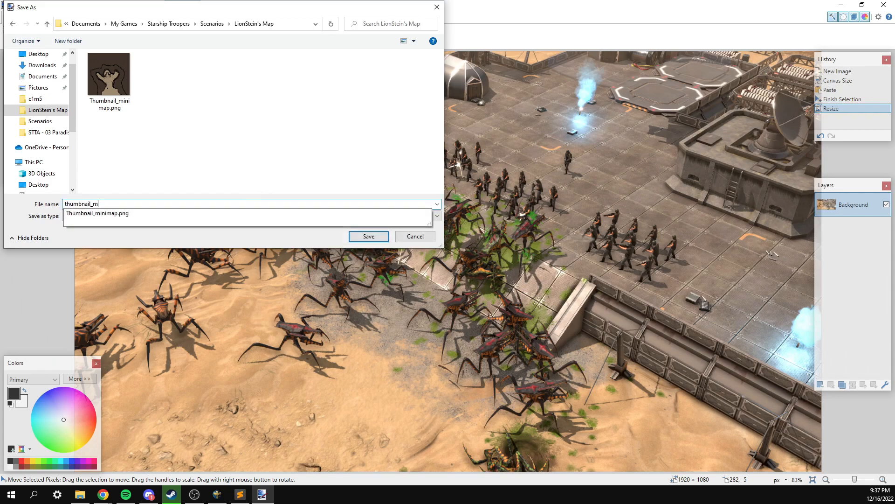
text(ain.png)
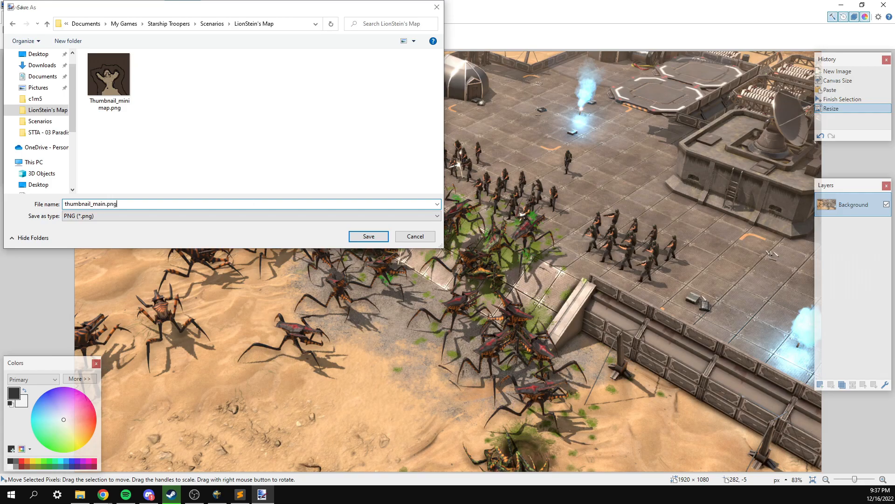
key(Return)
key(Return)
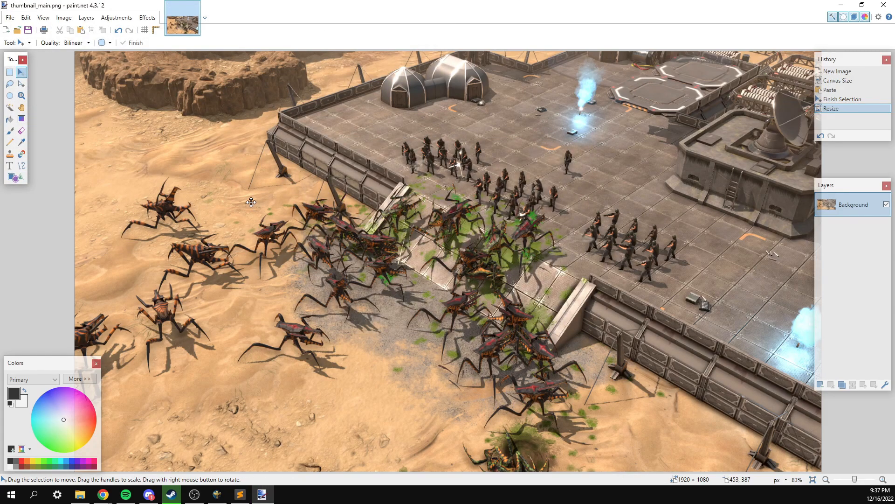
Set the resize width to 512 with aspect ratio maintained, giving a 288 height.
click(64, 17)
click(69, 42)
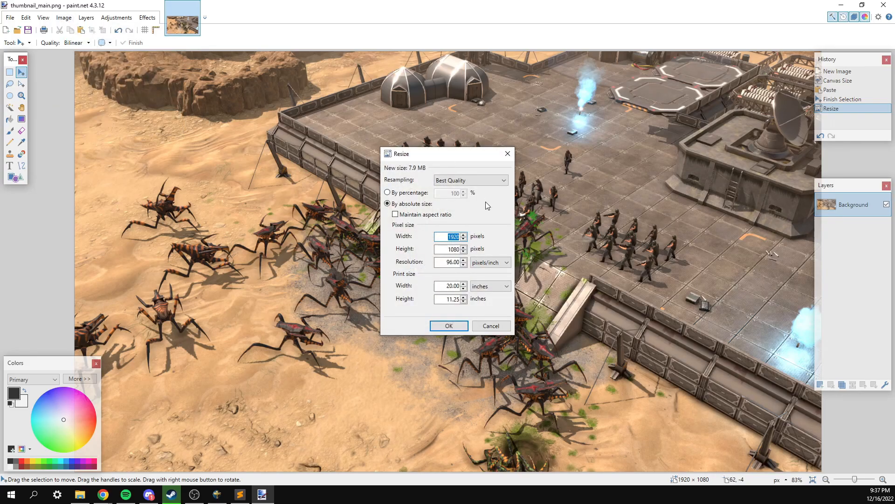
text(512)
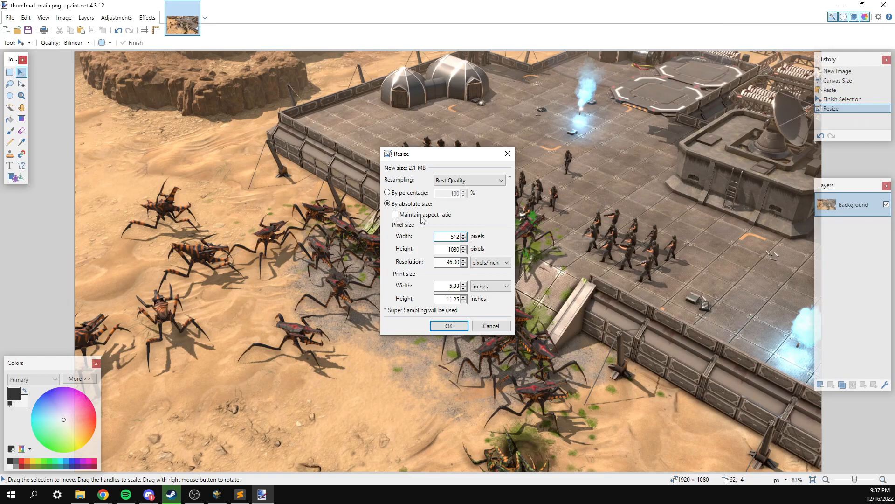
click(395, 214)
Apply the 512 × 288 resize and save the copy as thumbnail_small.png.
click(448, 325)
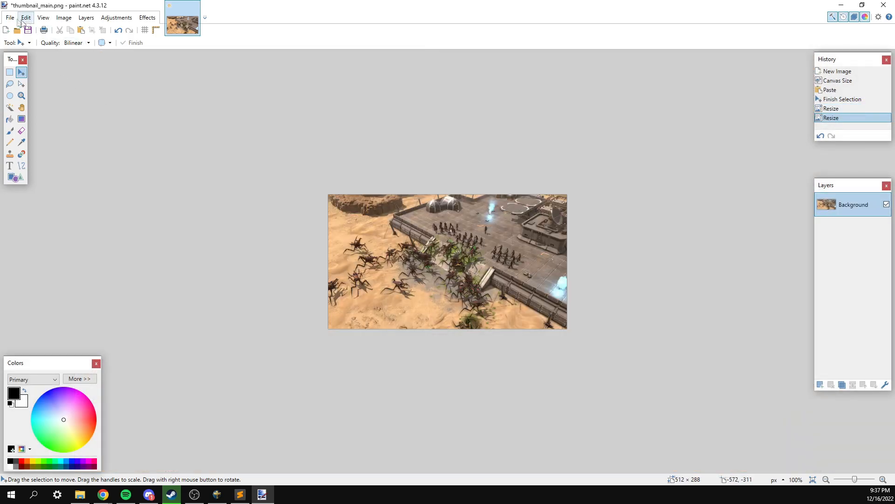
click(9, 19)
click(40, 89)
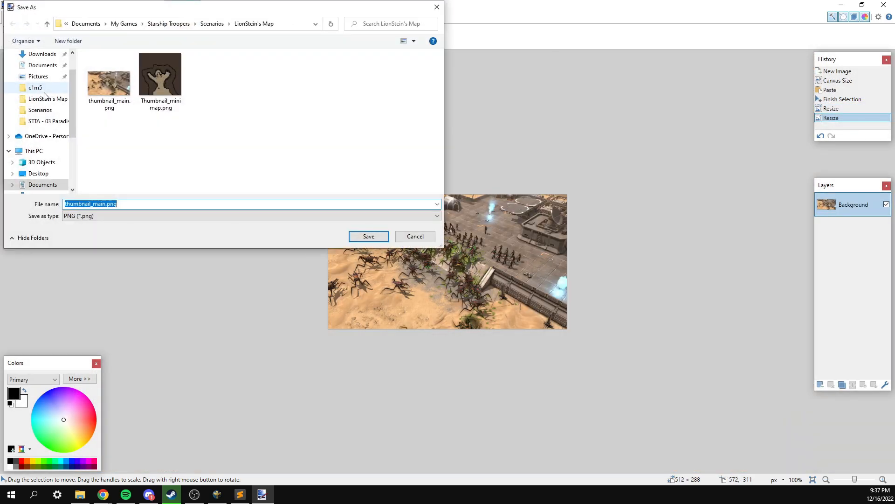
click(106, 204)
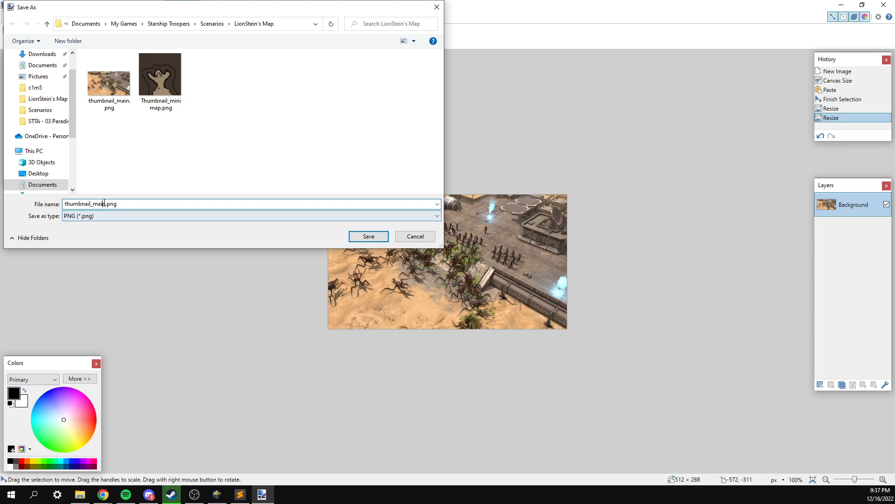
key(BackSpace)
key(BackSpace)
key(BackSpace)
key(BackSpace)
text(small)
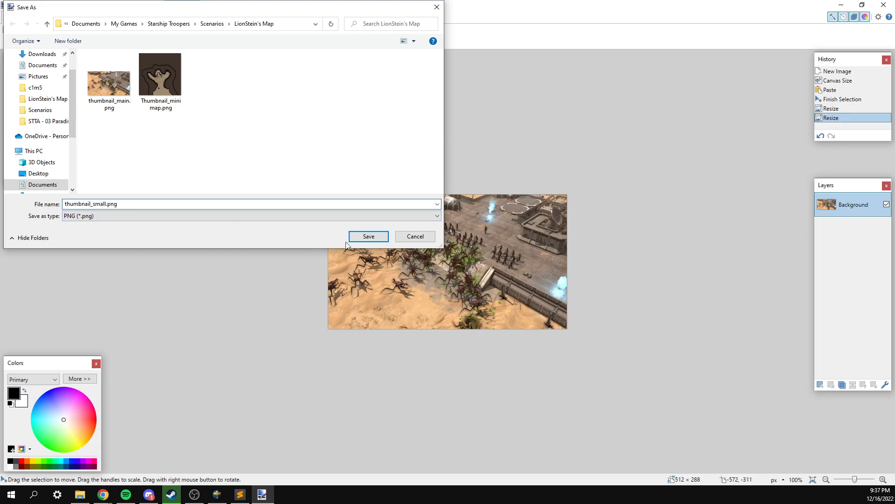
click(354, 237)
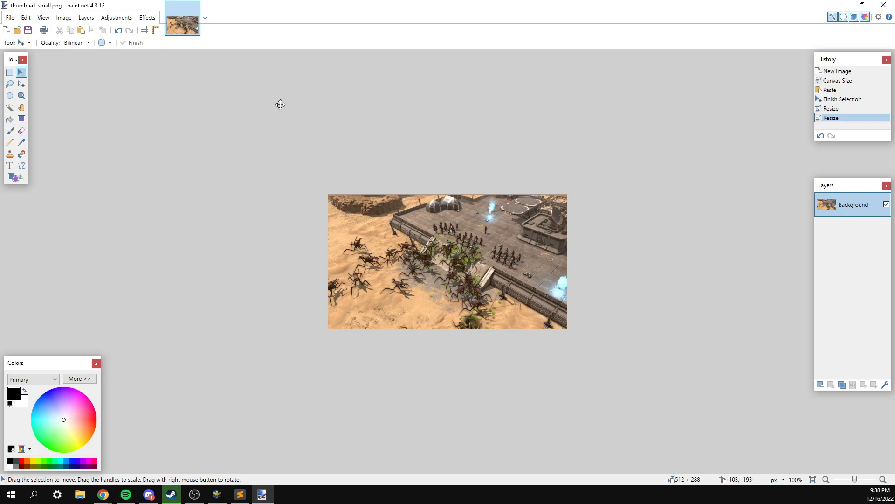
key(alt+Tab)
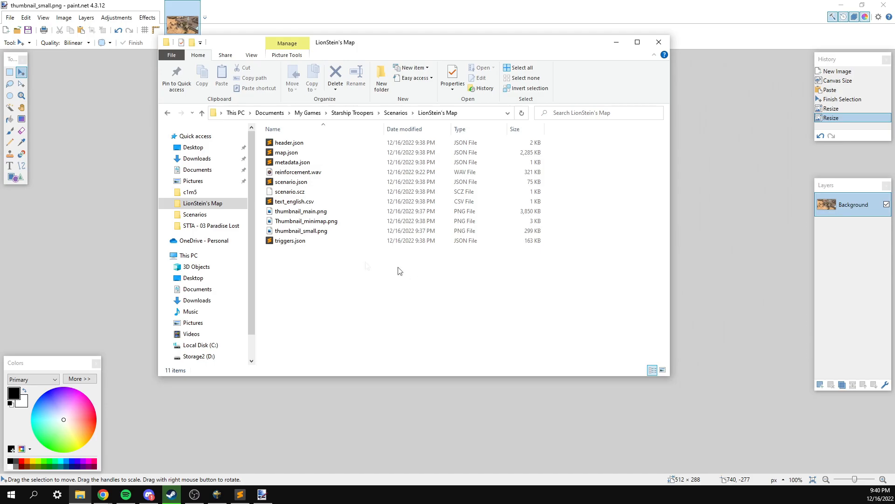
Paste video.mp4 into the scenario folder in File Explorer.
drag(0, 46, 0, 65)
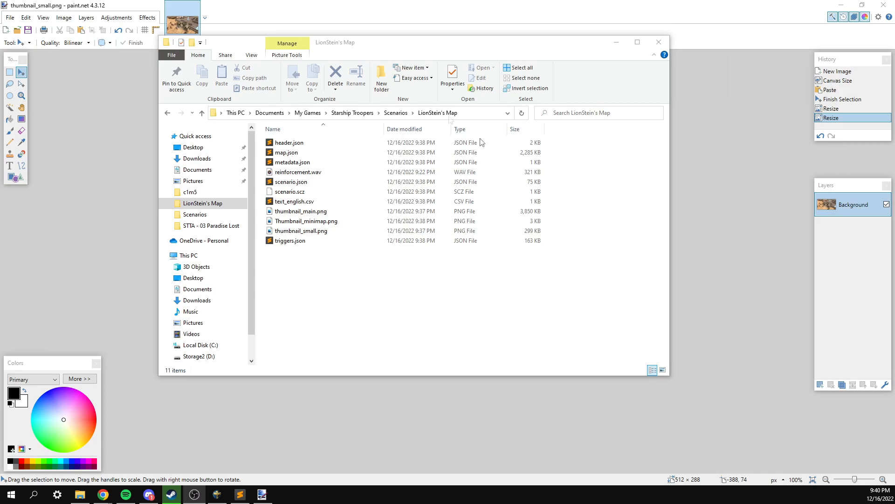
click(373, 308)
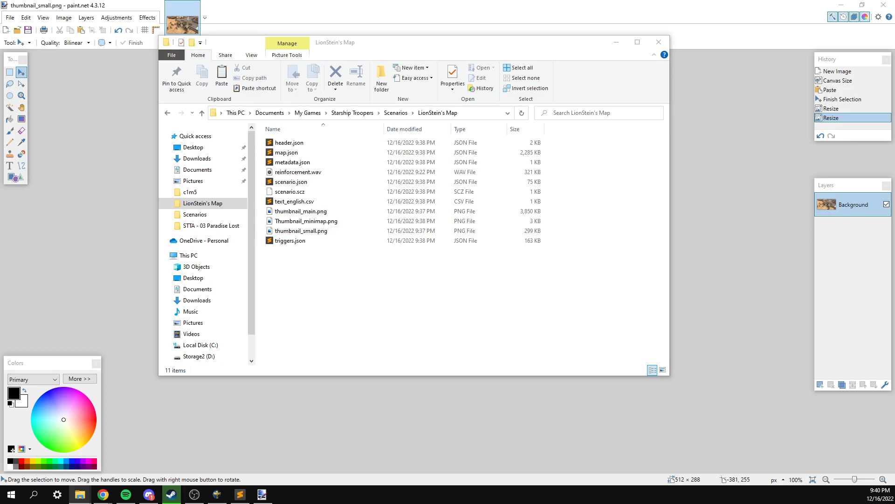
click(326, 273)
key(ctrl+v)
click(333, 273)
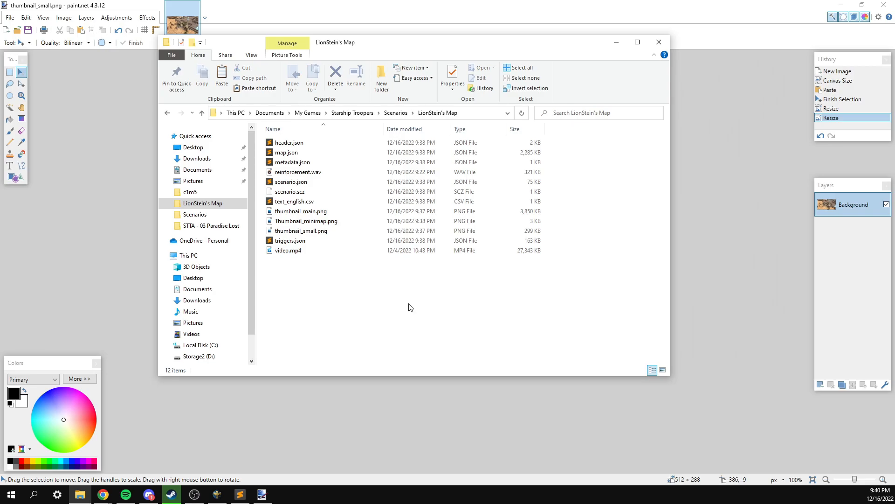
Check the folder's files, including thumbnail_main.png, and clear the selection.
click(299, 212)
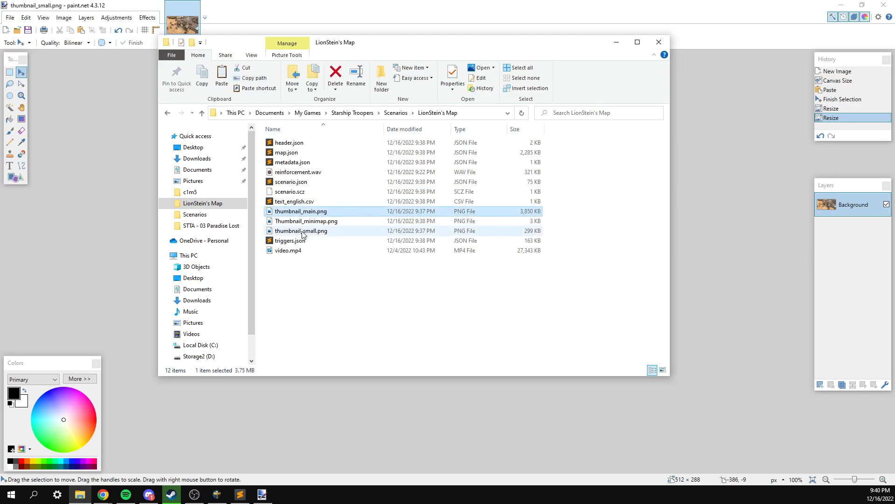
click(299, 252)
click(293, 288)
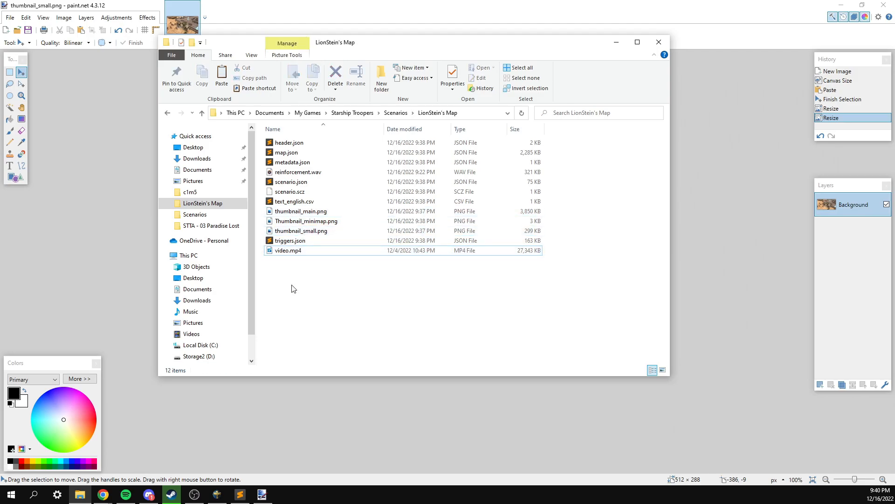
click(294, 201)
click(397, 327)
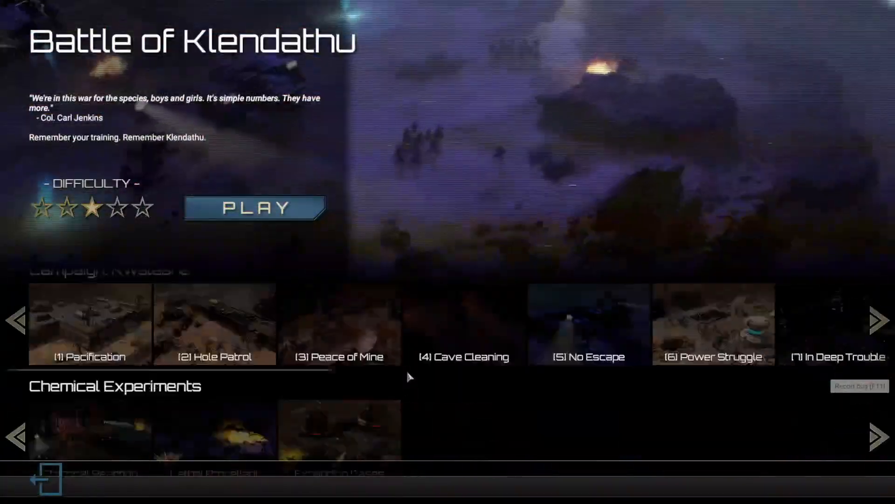
Scroll to Custom Scenarios and select LionStein's Tutorial Map to view its new thumbnail.
scroll(407, 373, down, 3)
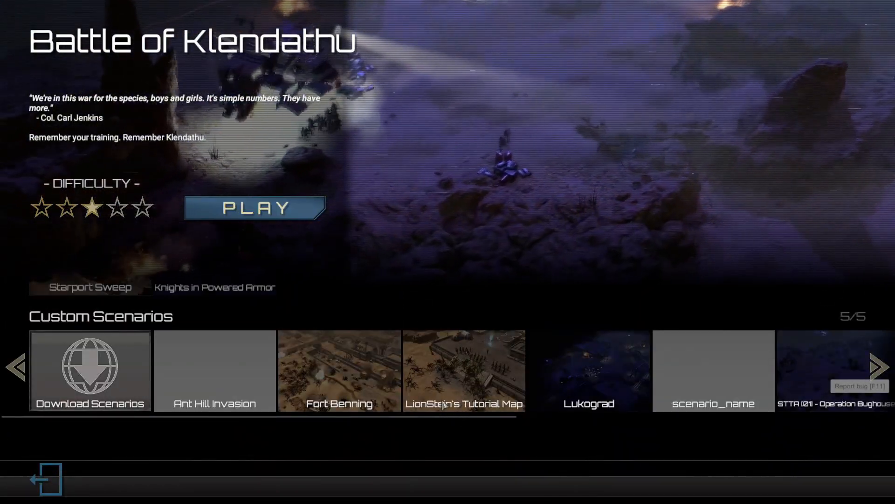
click(441, 410)
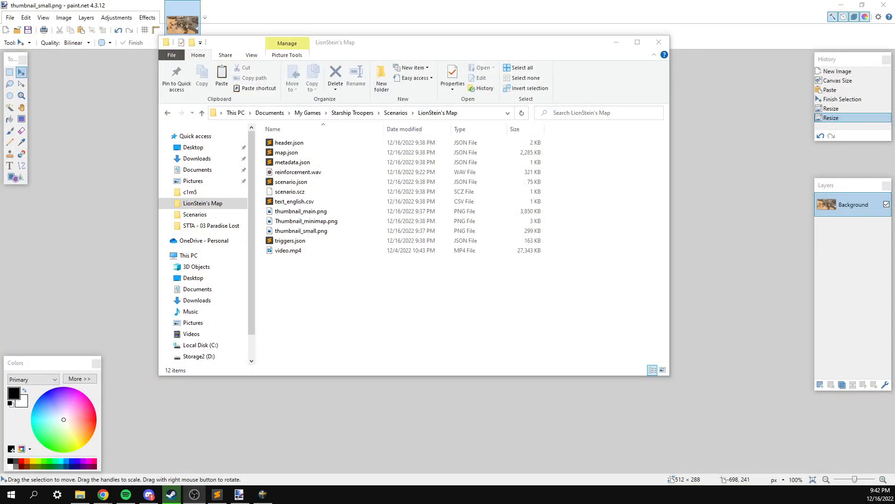
Compress the LionStein's Map folder into LionStein's Map.zip, keeping the default name.
click(400, 334)
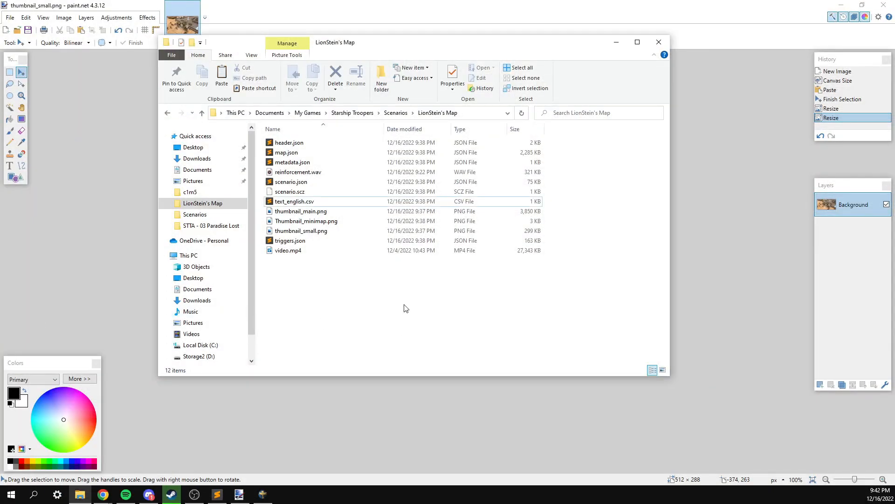
click(394, 113)
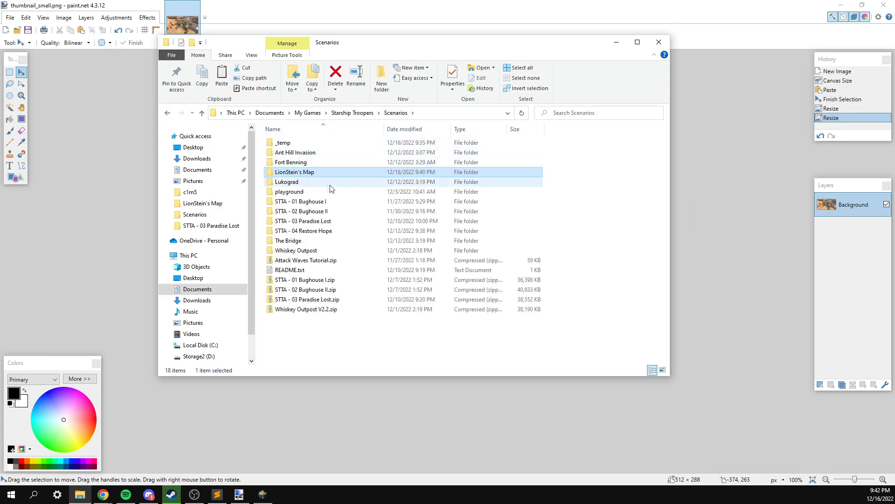
right_click(293, 173)
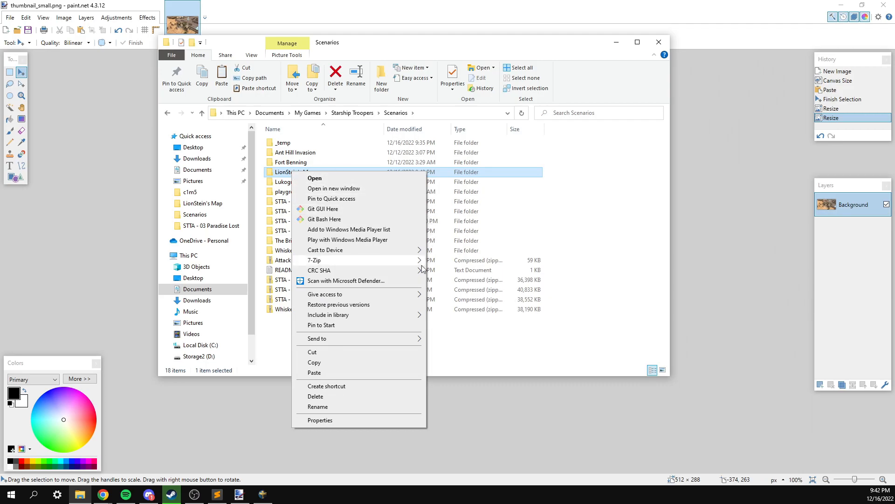
mouse_move(411, 339)
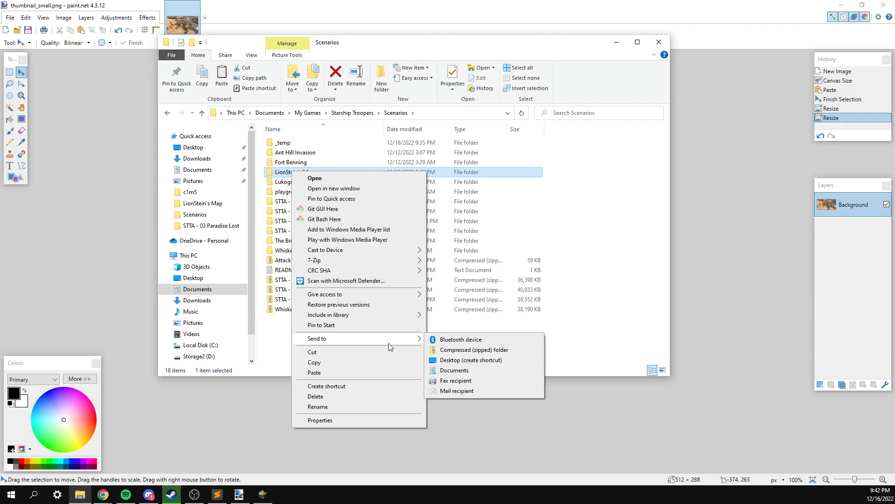
click(462, 350)
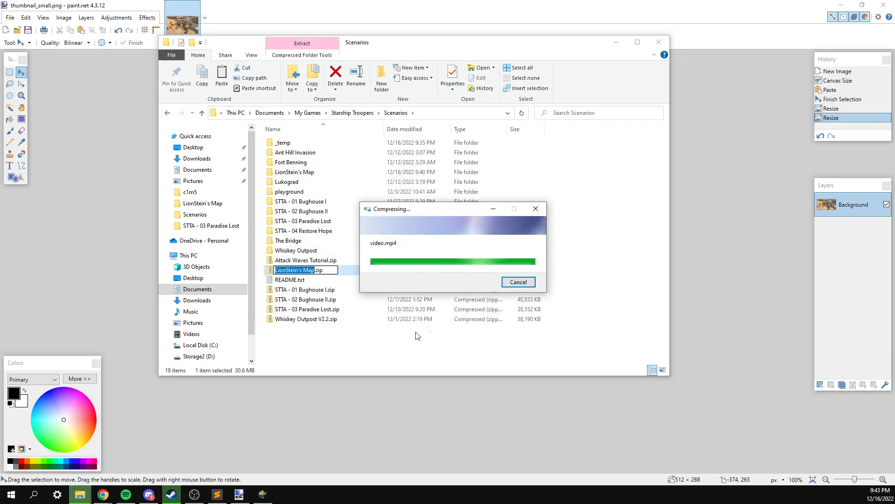
key(Return)
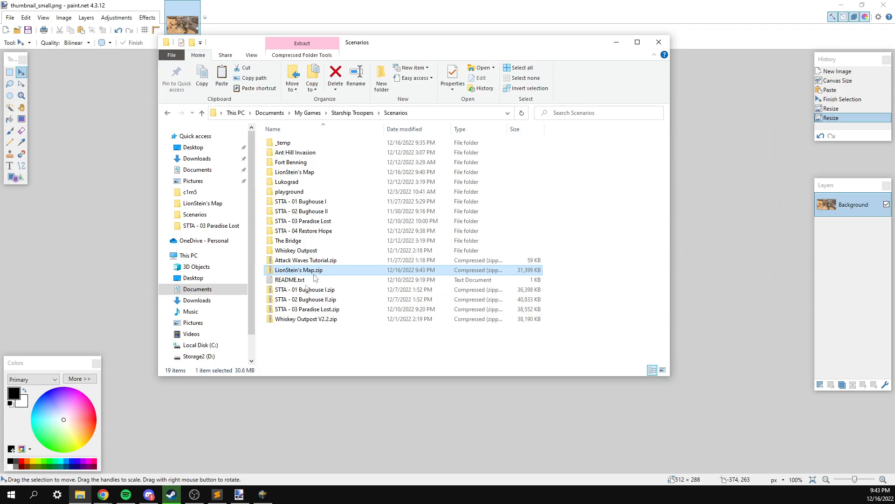
click(103, 495)
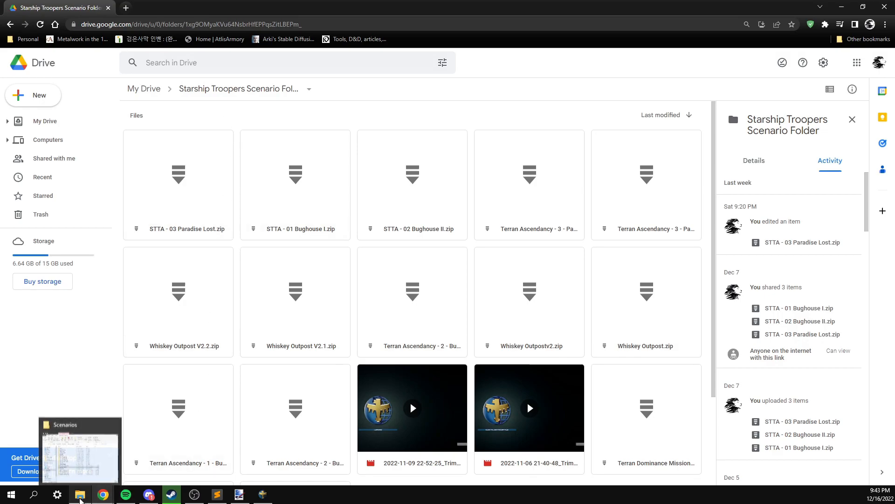
Upload LionStein's Map.zip to Drive, share it with anyone with the link, and copy the link.
click(80, 497)
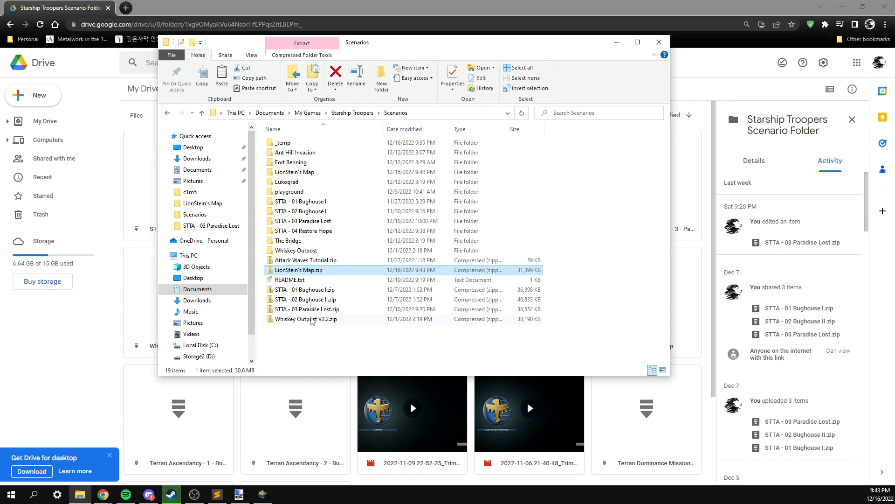
drag(303, 272, 243, 412)
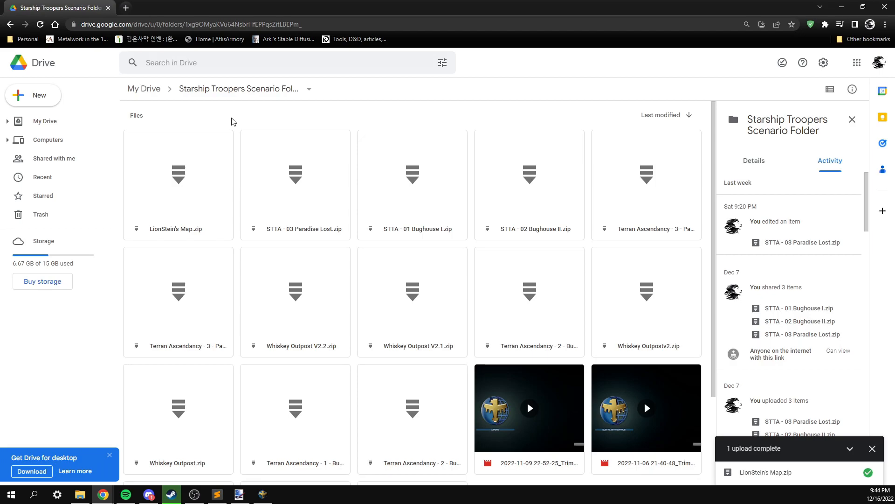
right_click(176, 193)
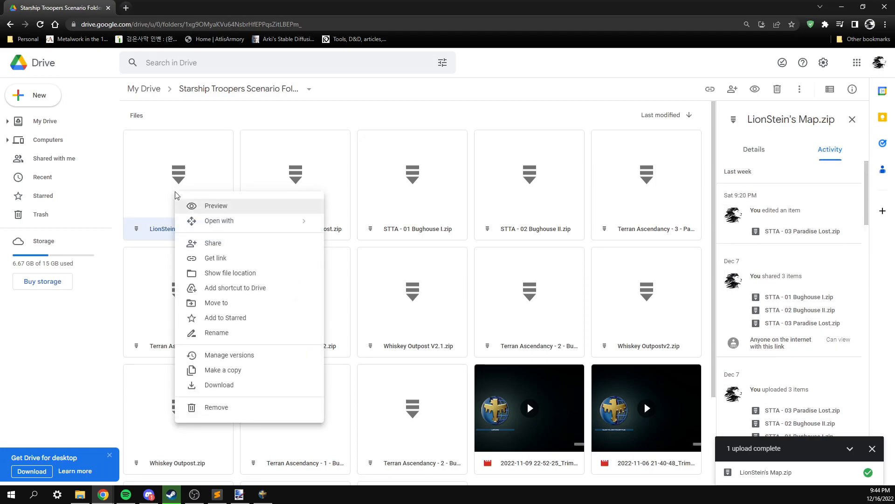
click(211, 258)
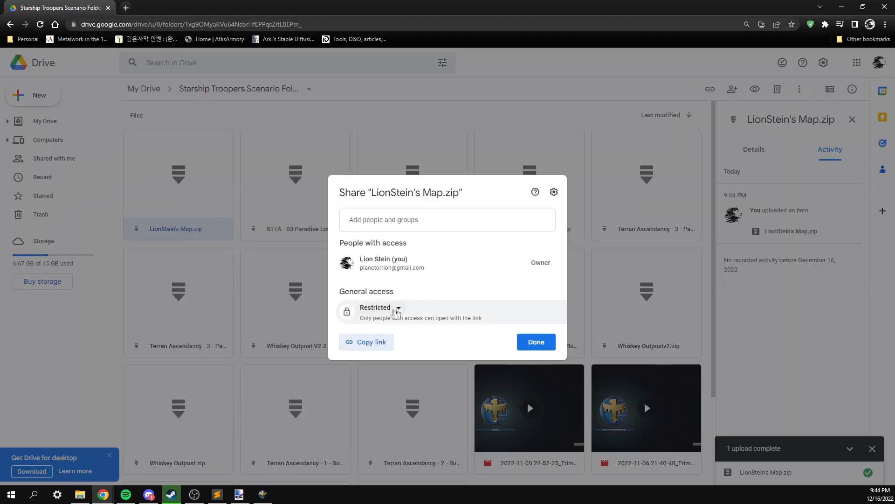
click(397, 309)
click(405, 352)
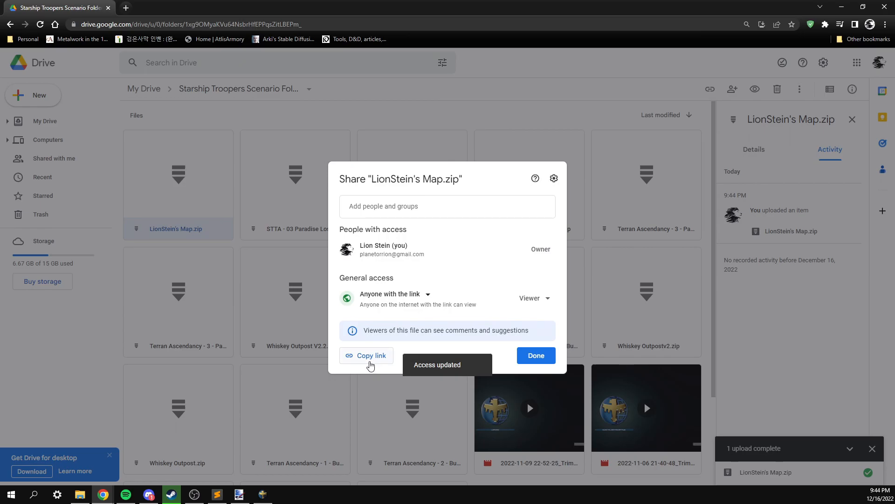
click(371, 364)
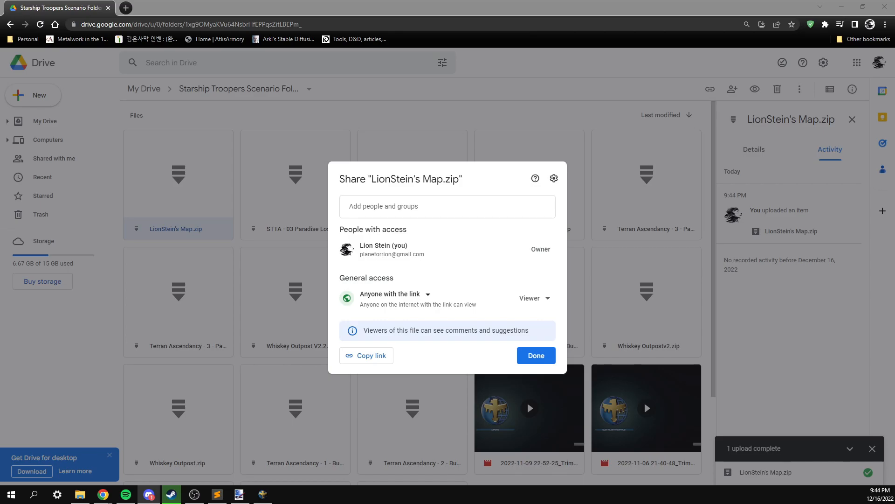
Start a new post in the scenario-release forum titled LionStein's Tutorial Map.
drag(0, 116, 278, 76)
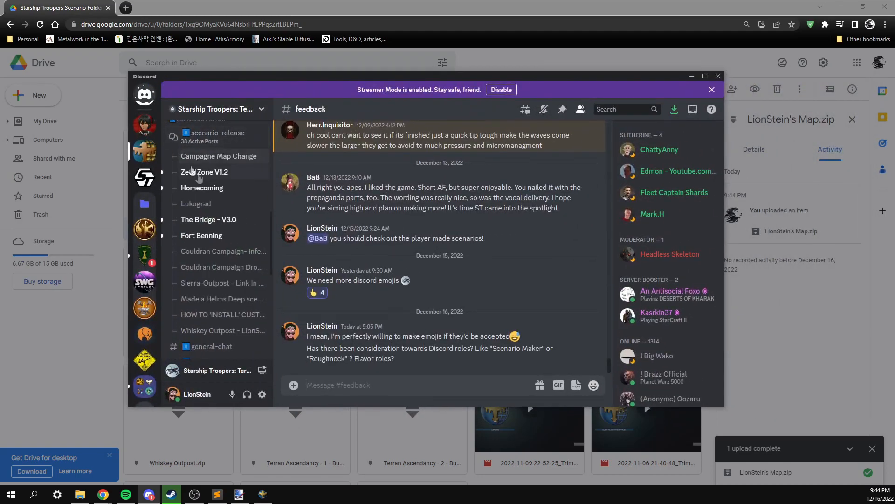
click(212, 140)
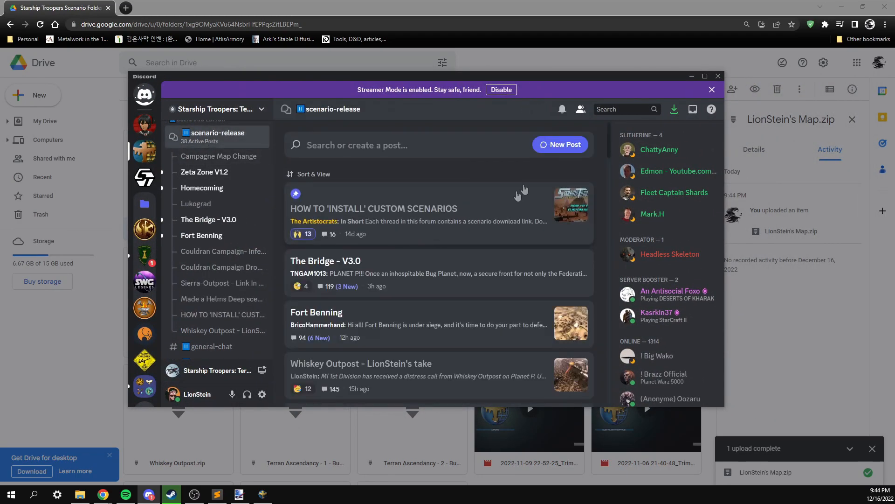
click(544, 143)
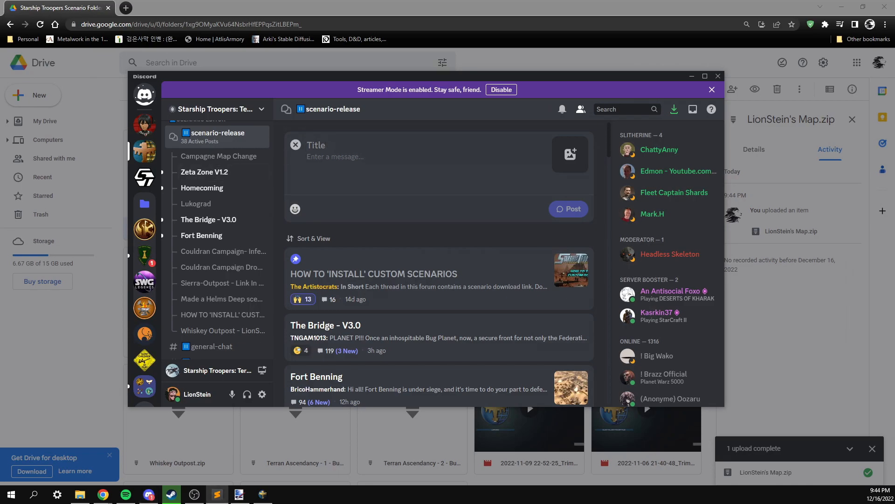
click(373, 145)
key(ctrl+v)
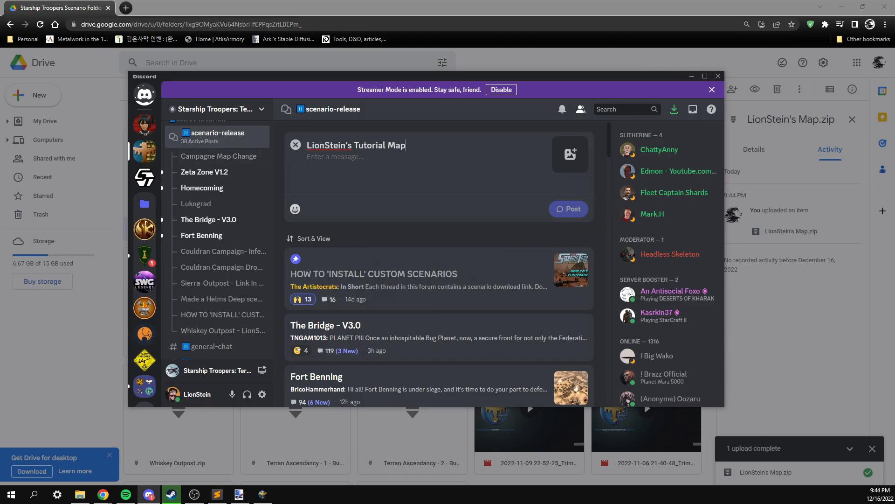
Fill the post body with the map description and the note '(Video with this is coming out soon ;) ) ((HI YOUTUBE))'.
click(413, 188)
key(ctrl+v)
text(.)
key(shift+Return)
key(shift+Return)
text((Video with this )
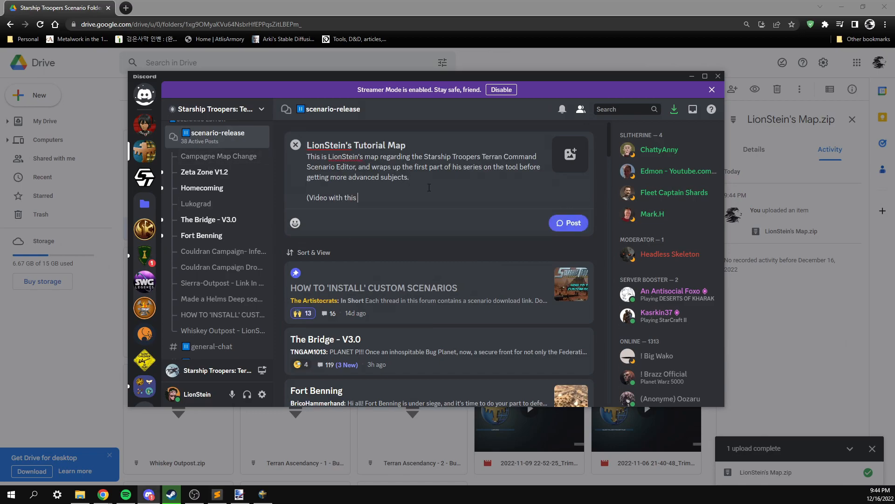
text(is coming out soon ;) ) ((HI YOUTUBE)))
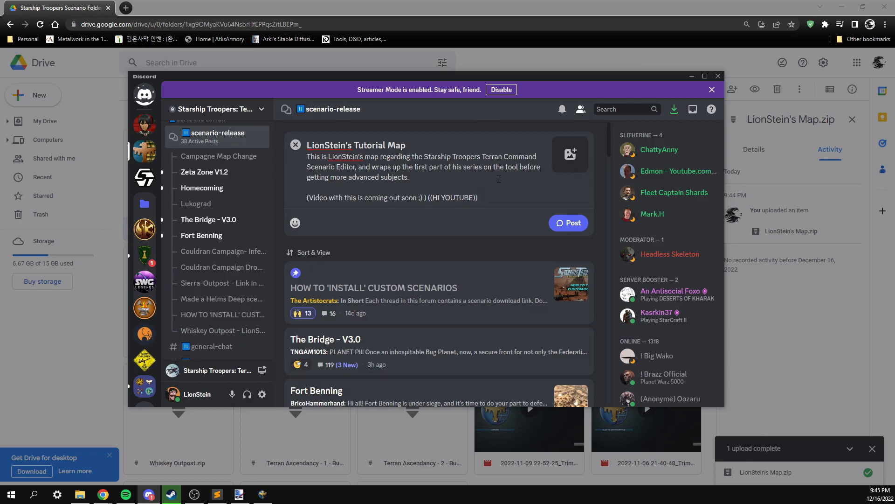
key(ctrl+v)
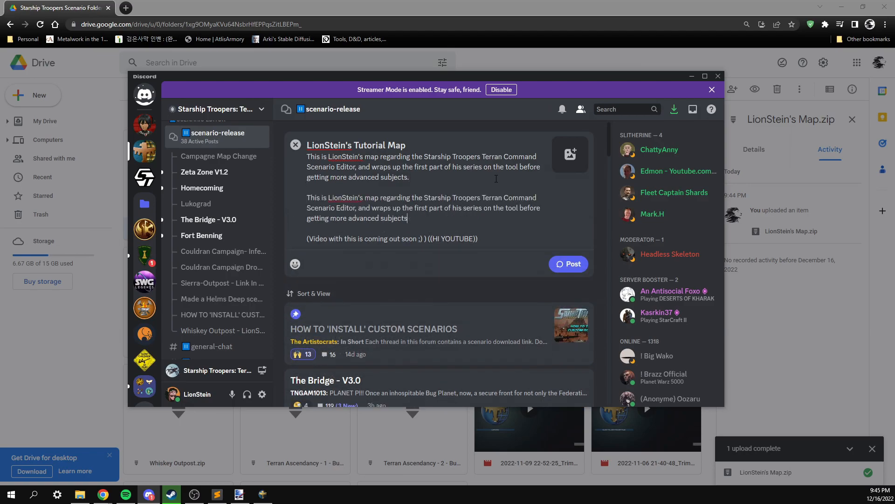
Remove the duplicated description and paste the Drive share link into the post body.
key(ctrl+z)
key(alt+Tab)
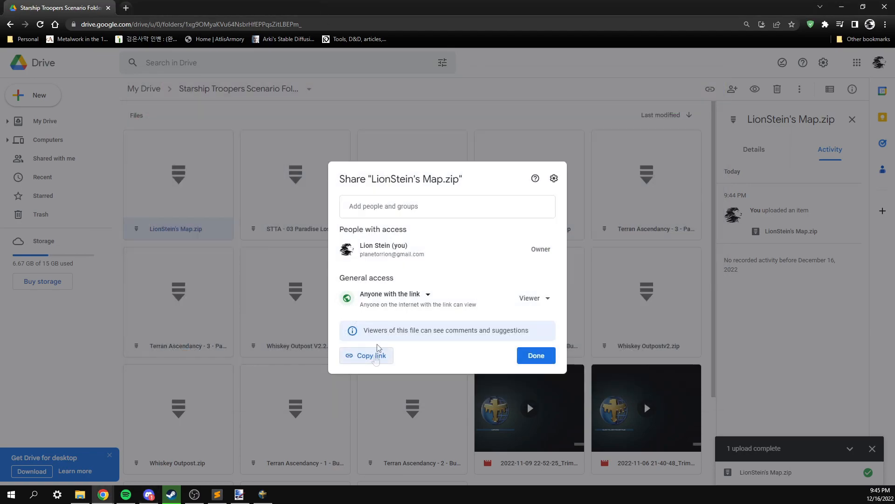
click(373, 360)
key(alt+Tab)
click(375, 200)
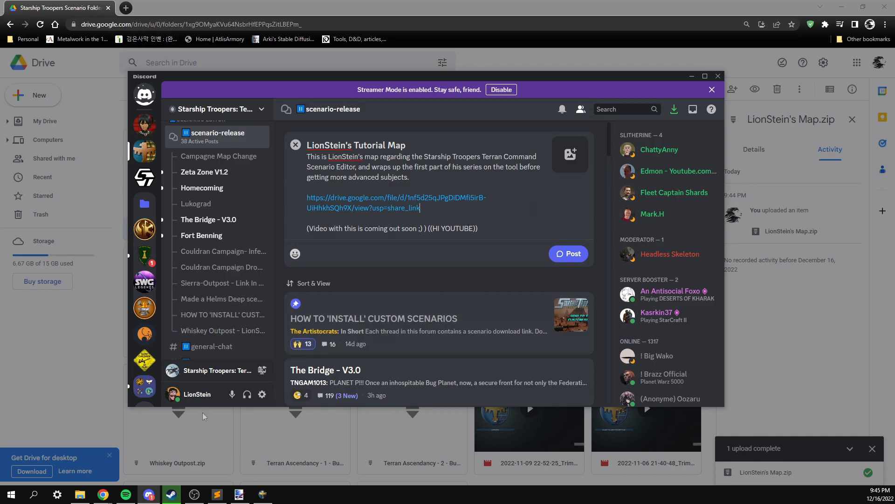
Attach thumbnail_main.png from the LionStein's Map folder to the Discord post.
click(81, 495)
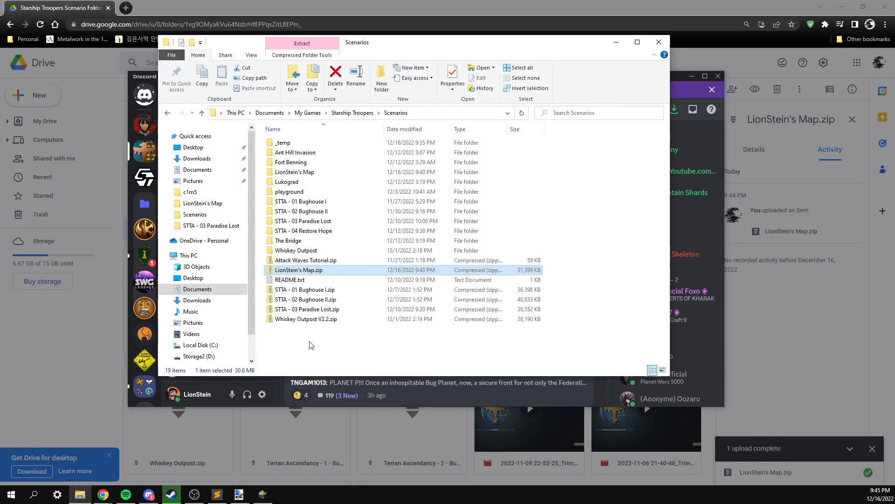
double_click(315, 173)
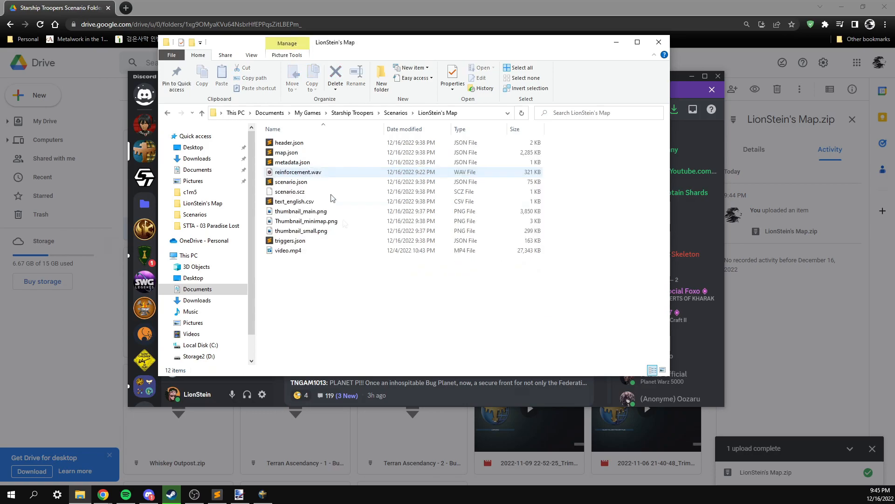
drag(378, 48, 807, 38)
drag(730, 201, 436, 178)
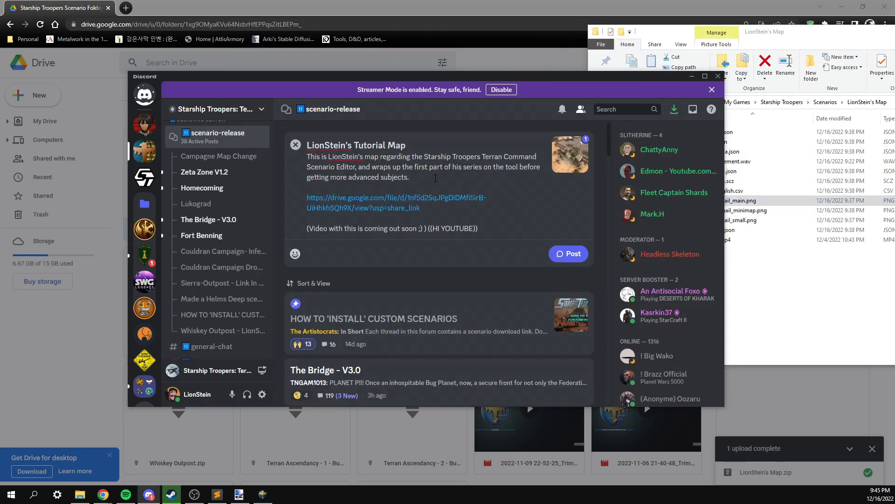